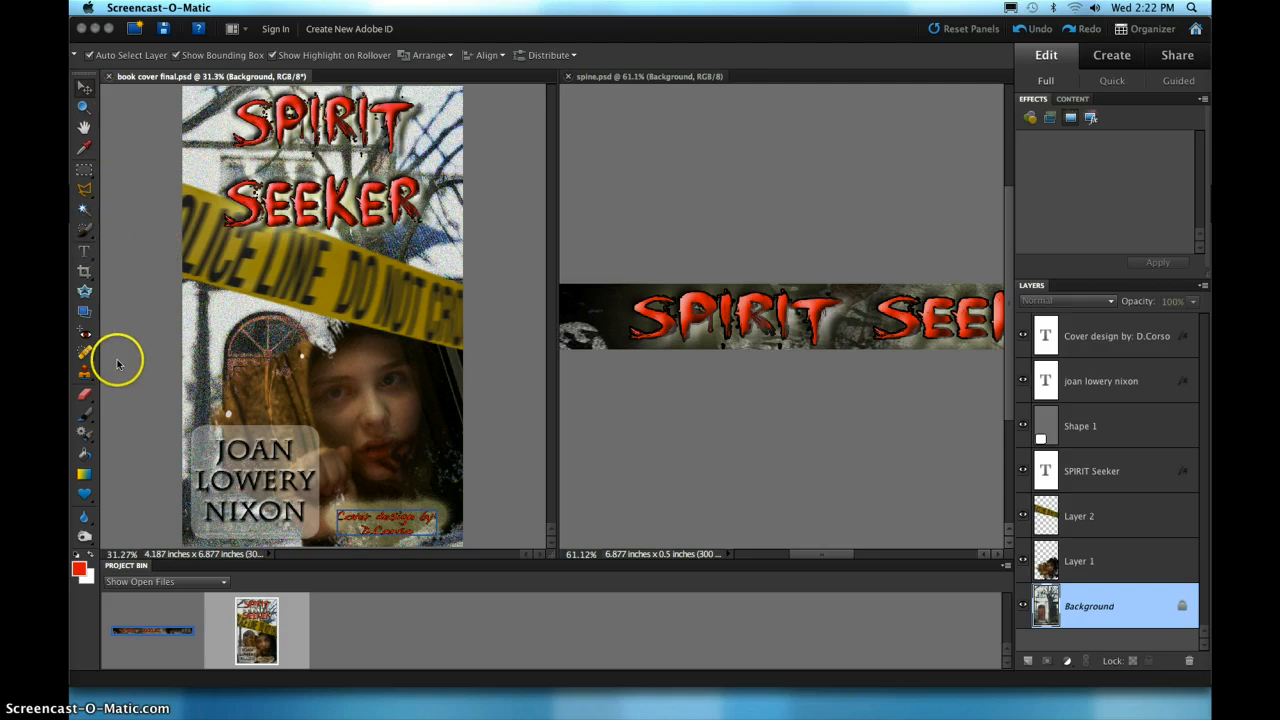
Set the new canvas width of the book cover to 4.687 inches in the Canvas Size settings.
left_click(473, 37)
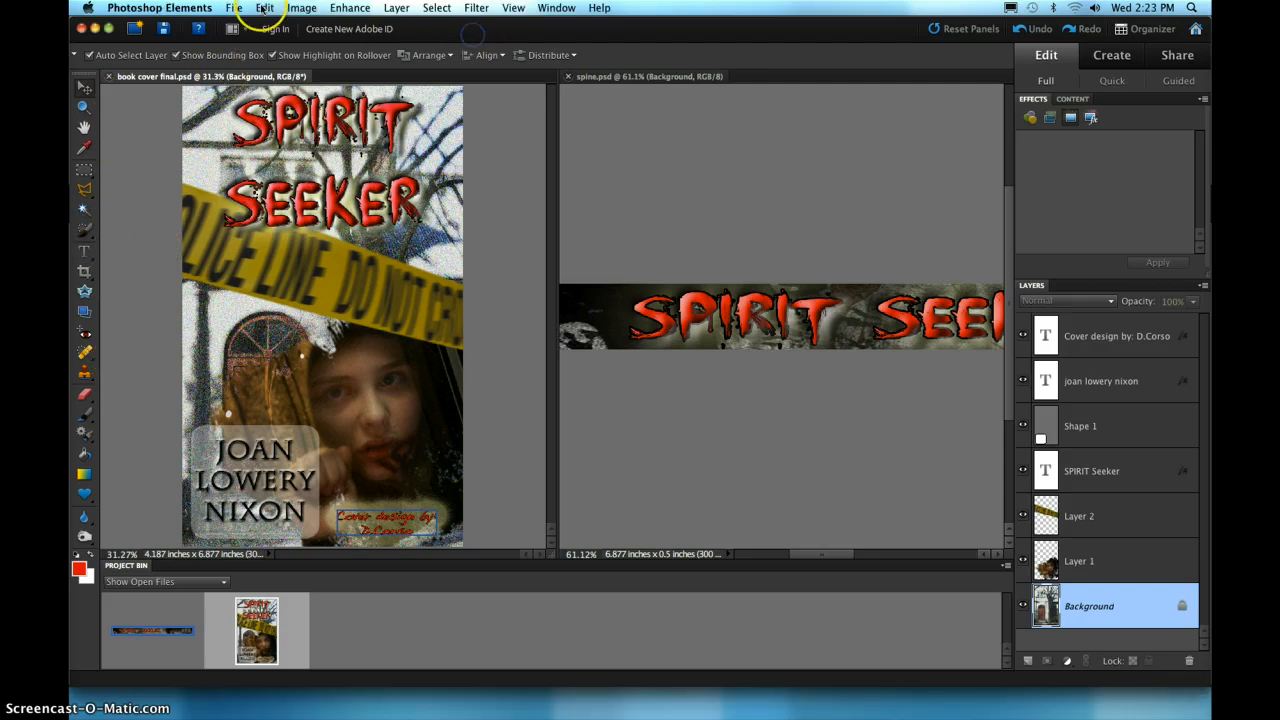
left_click(303, 8)
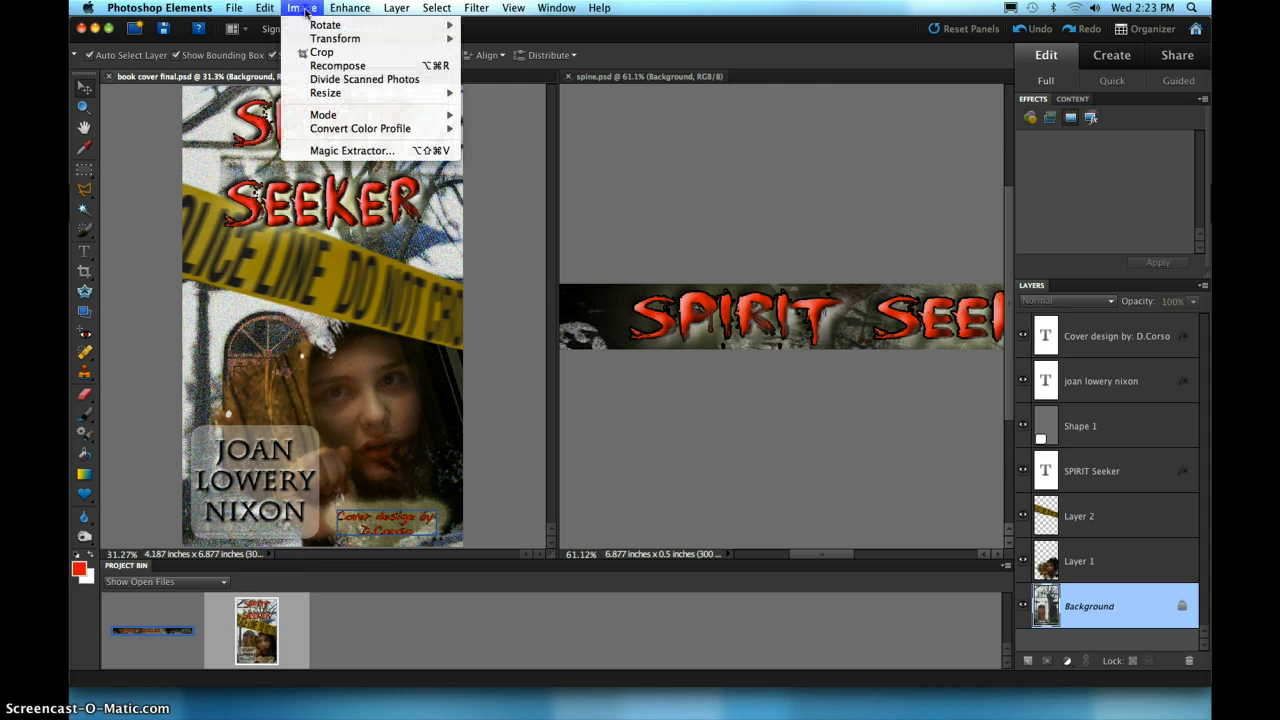
mouse_move(338, 93)
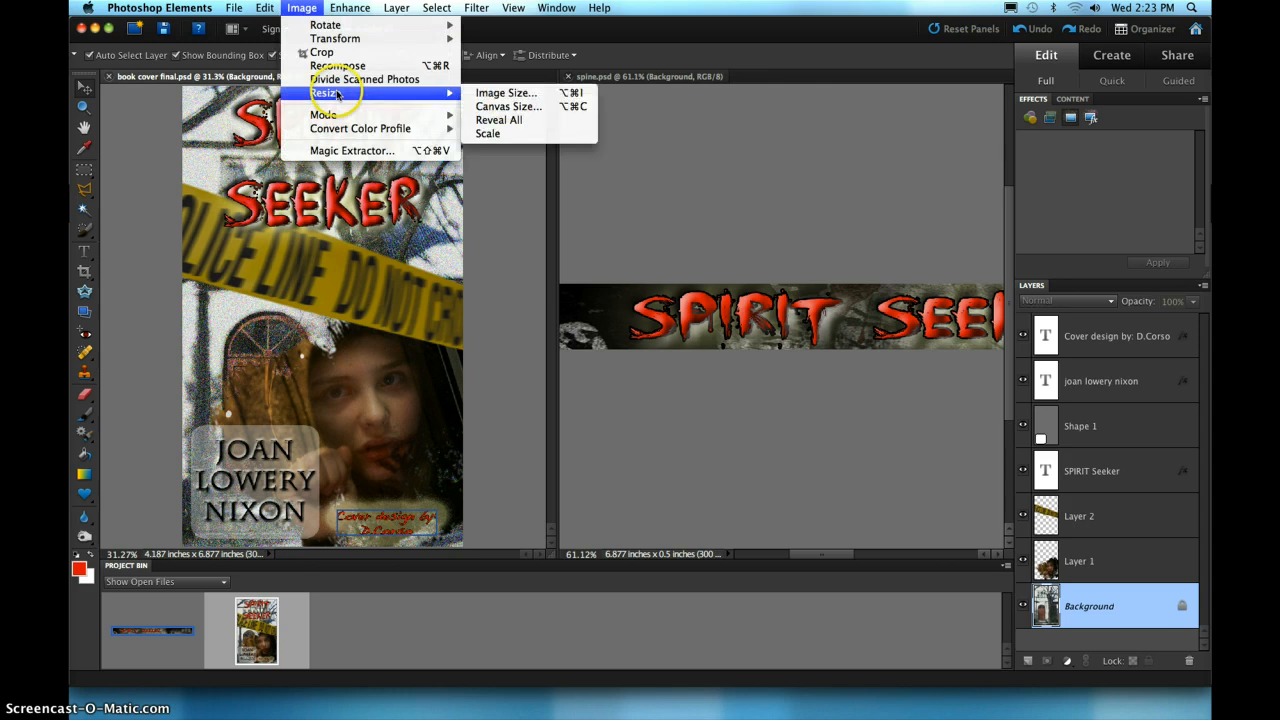
left_click(511, 107)
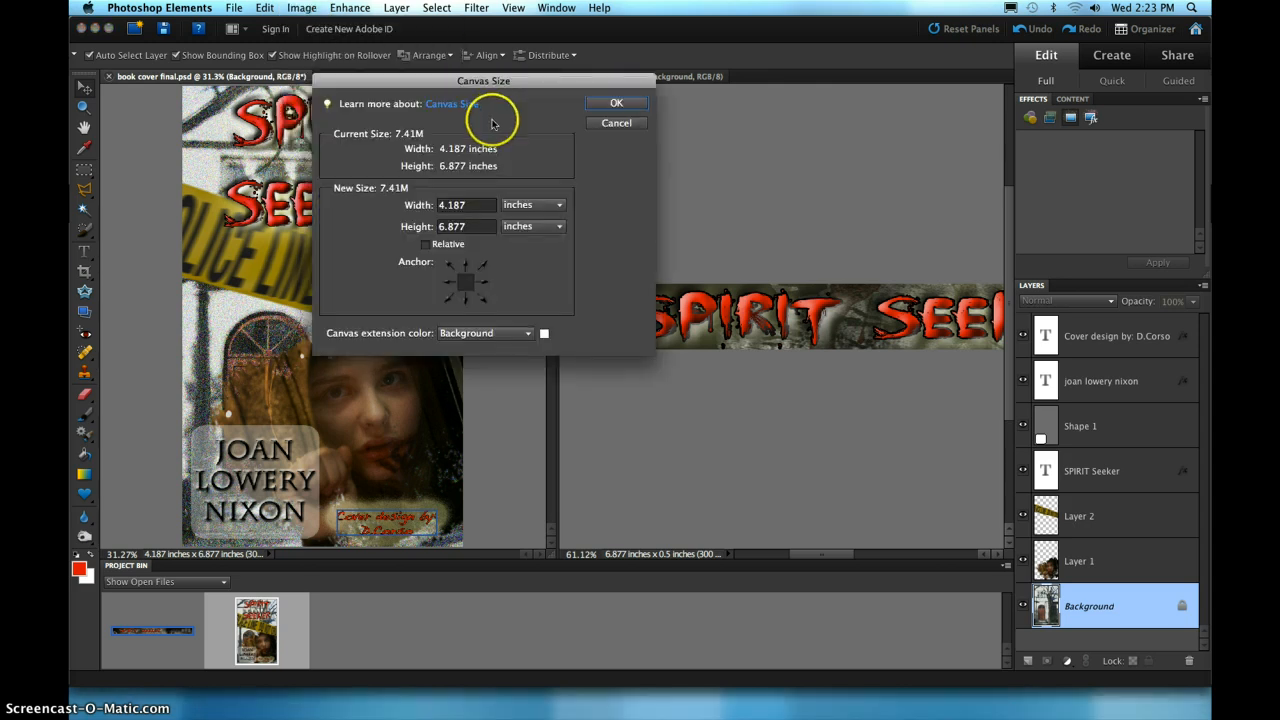
left_click_drag(514, 80, 677, 84)
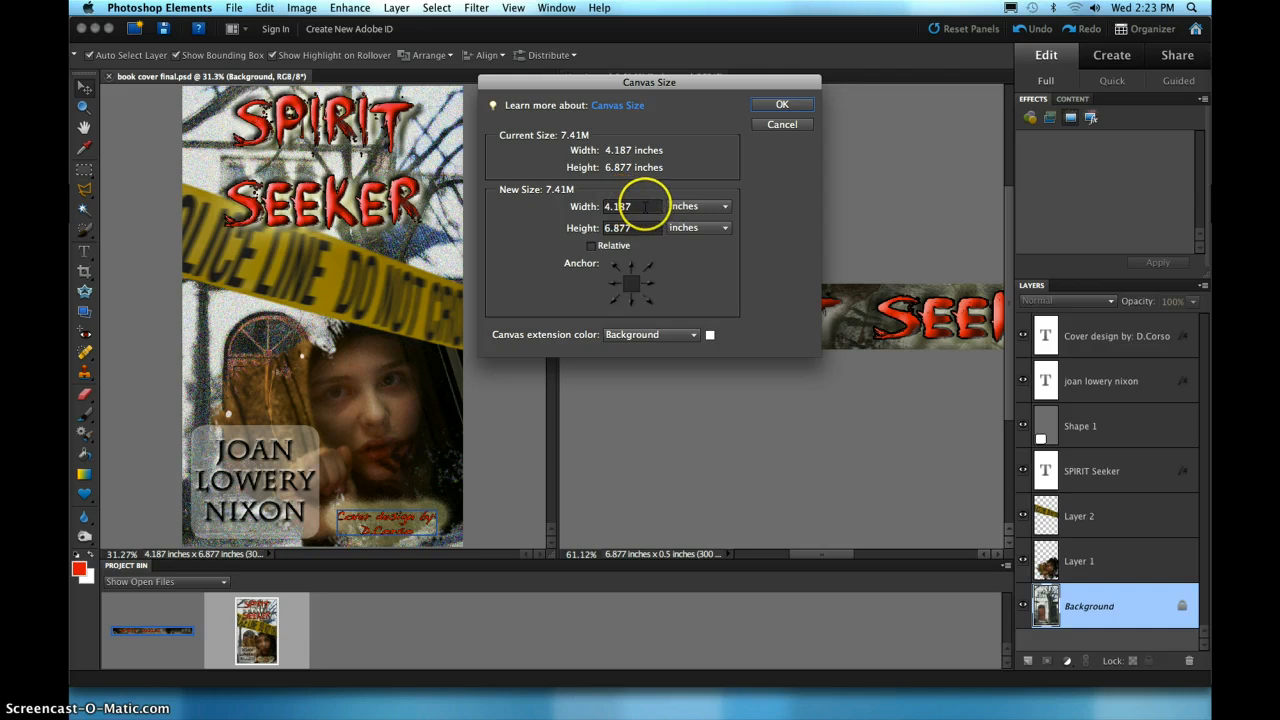
left_click_drag(665, 83, 675, 131)
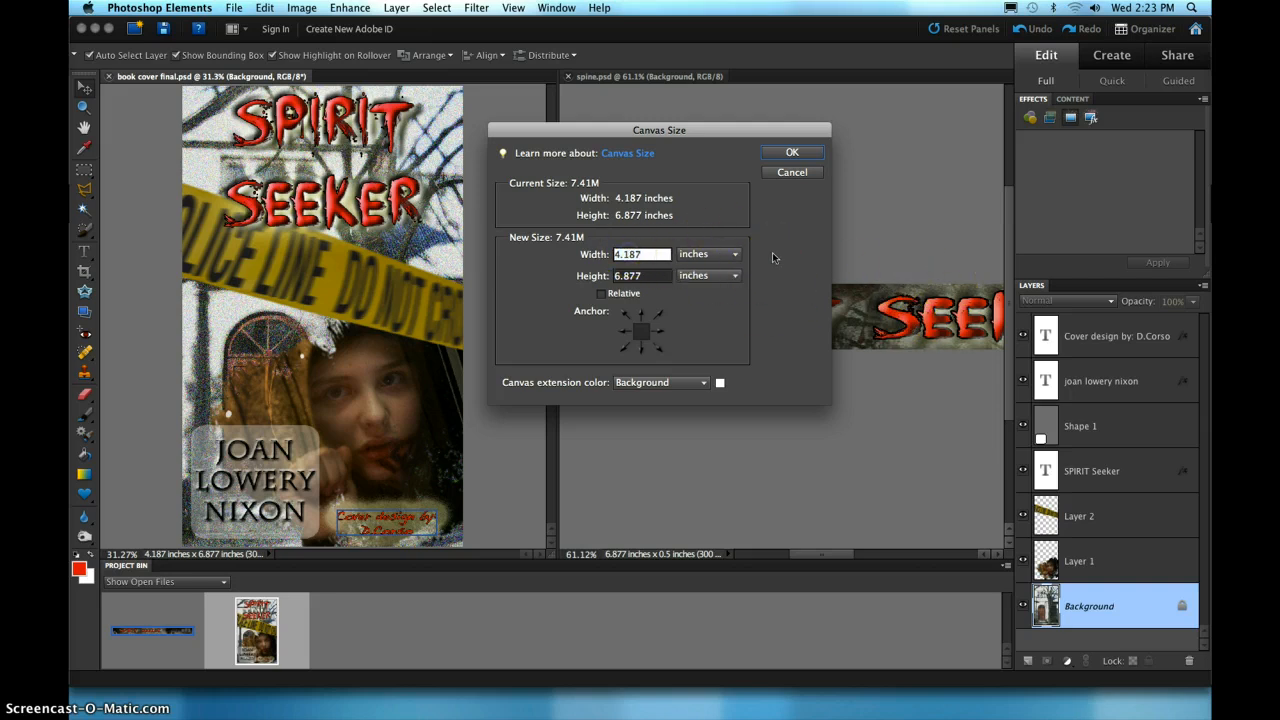
key("BackSpace")
type("6")
Anchor the cover artwork at its right side so the extra canvas is added on the left, and apply the resize.
left_click(659, 333)
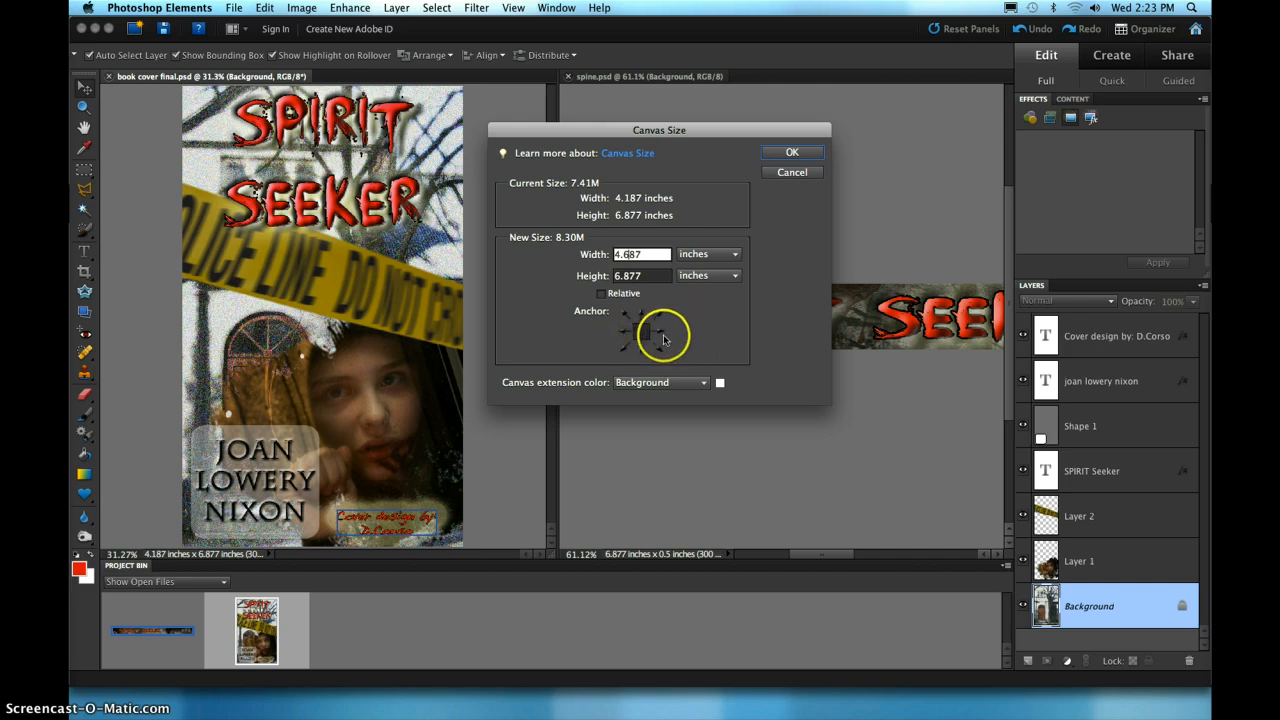
left_click(660, 337)
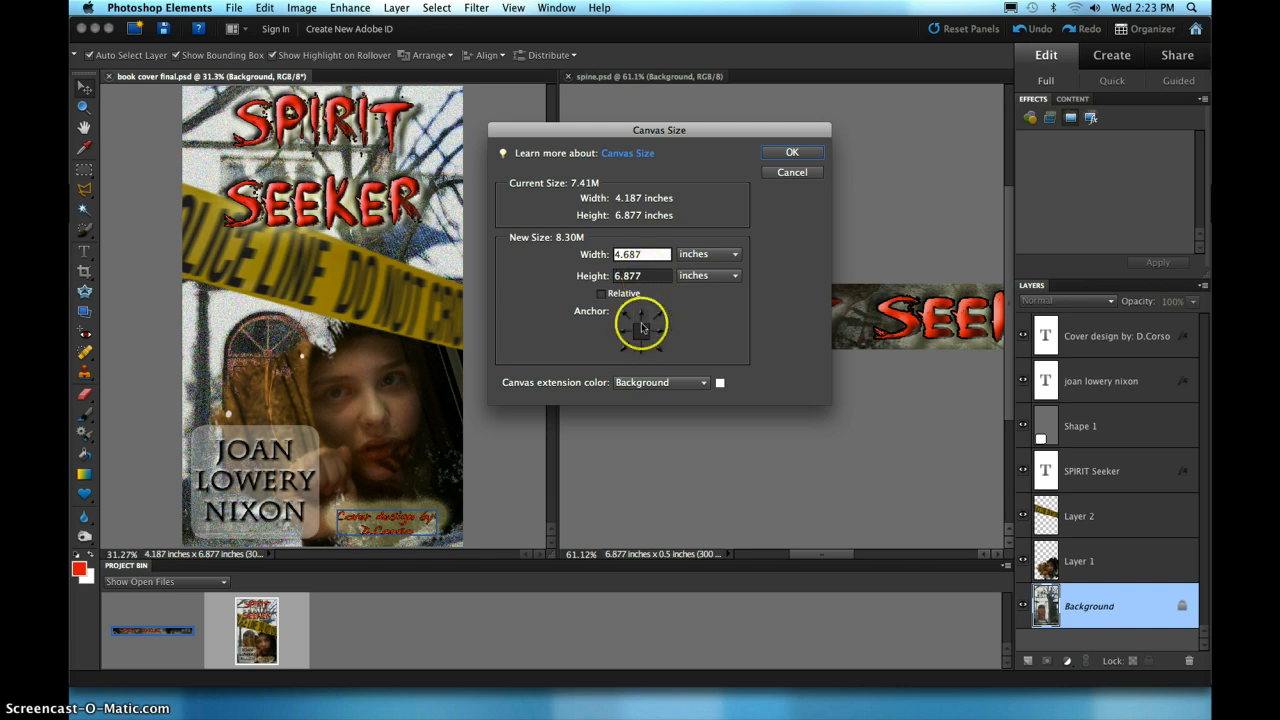
left_click(626, 338)
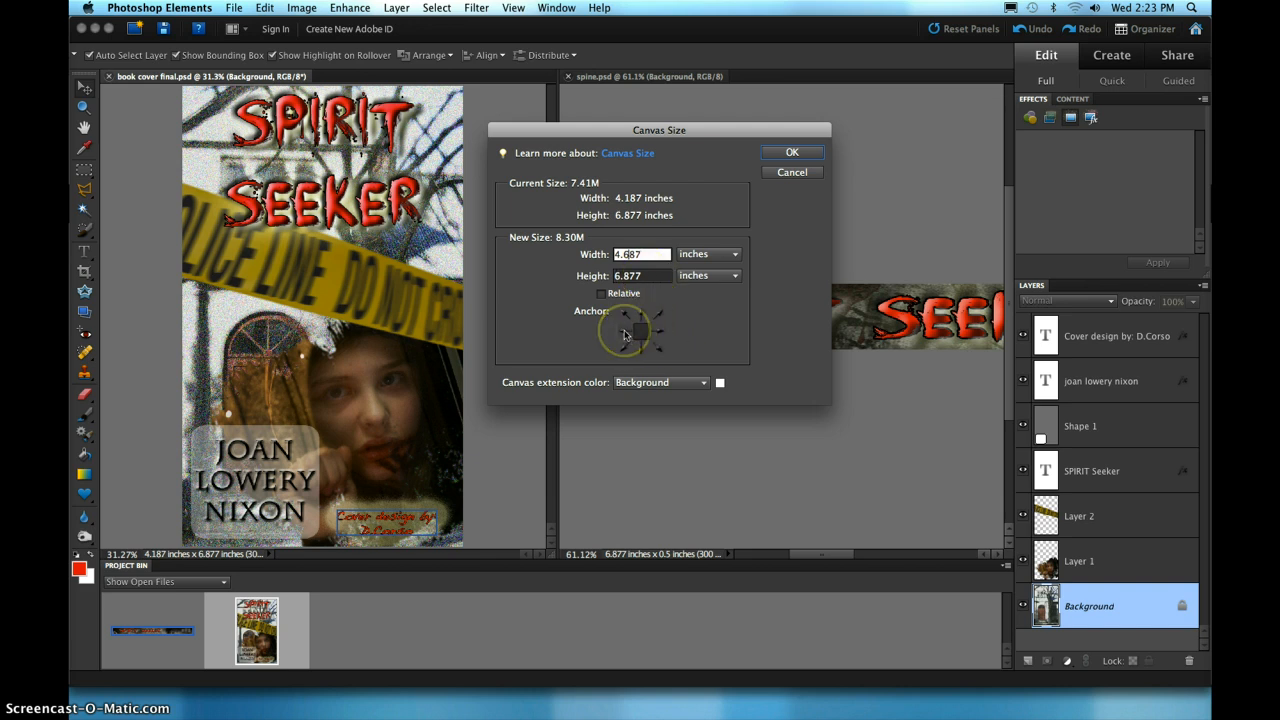
left_click(621, 336)
left_click(792, 152)
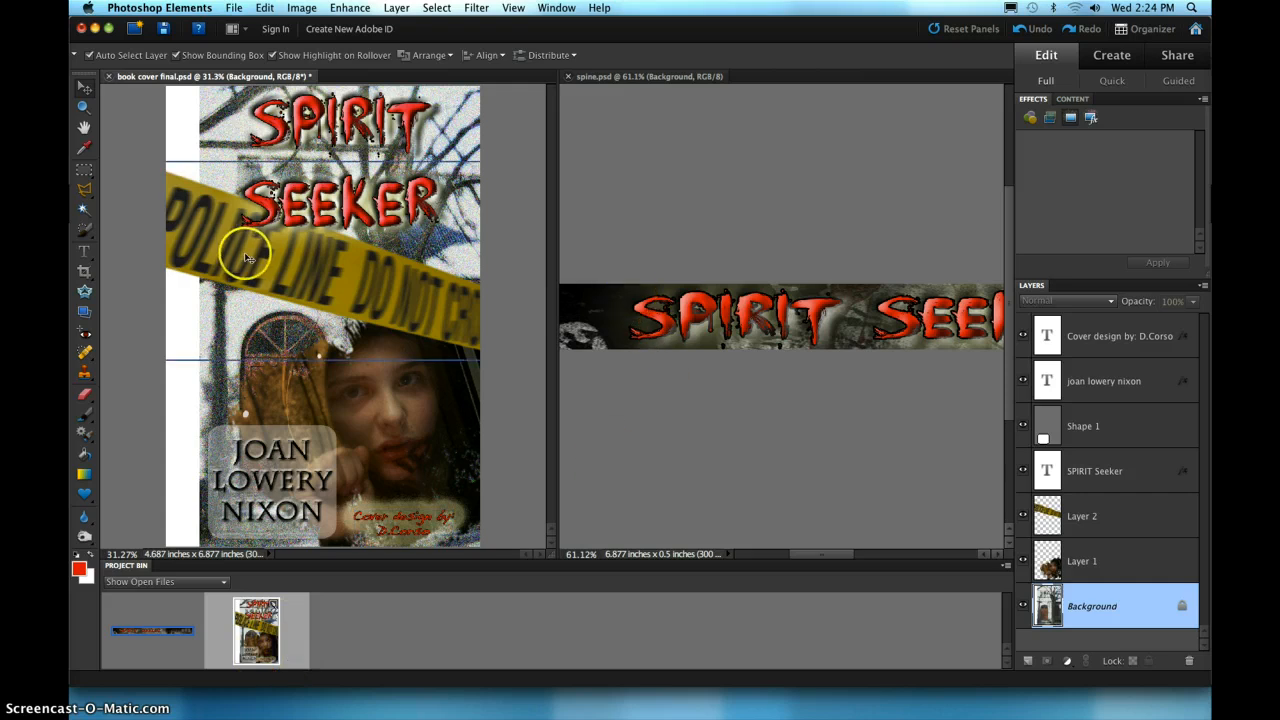
Merge the visible layers of spine.psd into a single background layer.
left_click(652, 76)
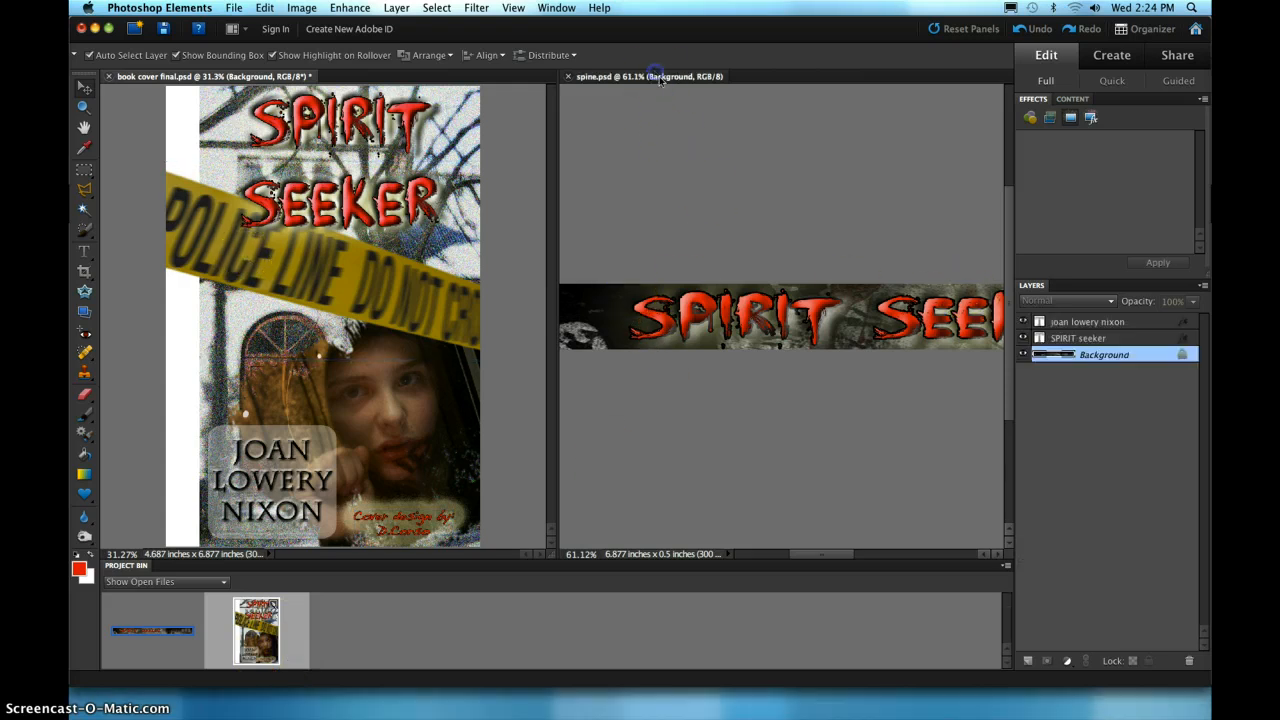
right_click(1092, 338)
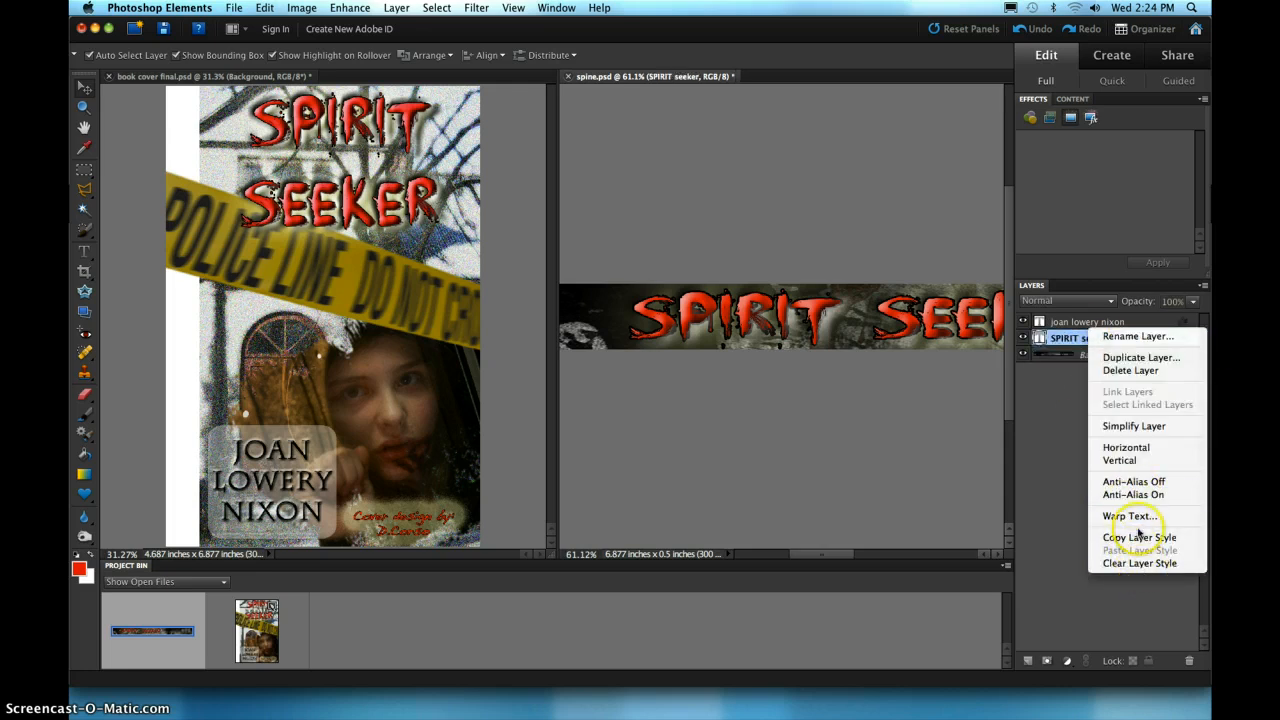
left_click(1054, 361)
right_click(1120, 360)
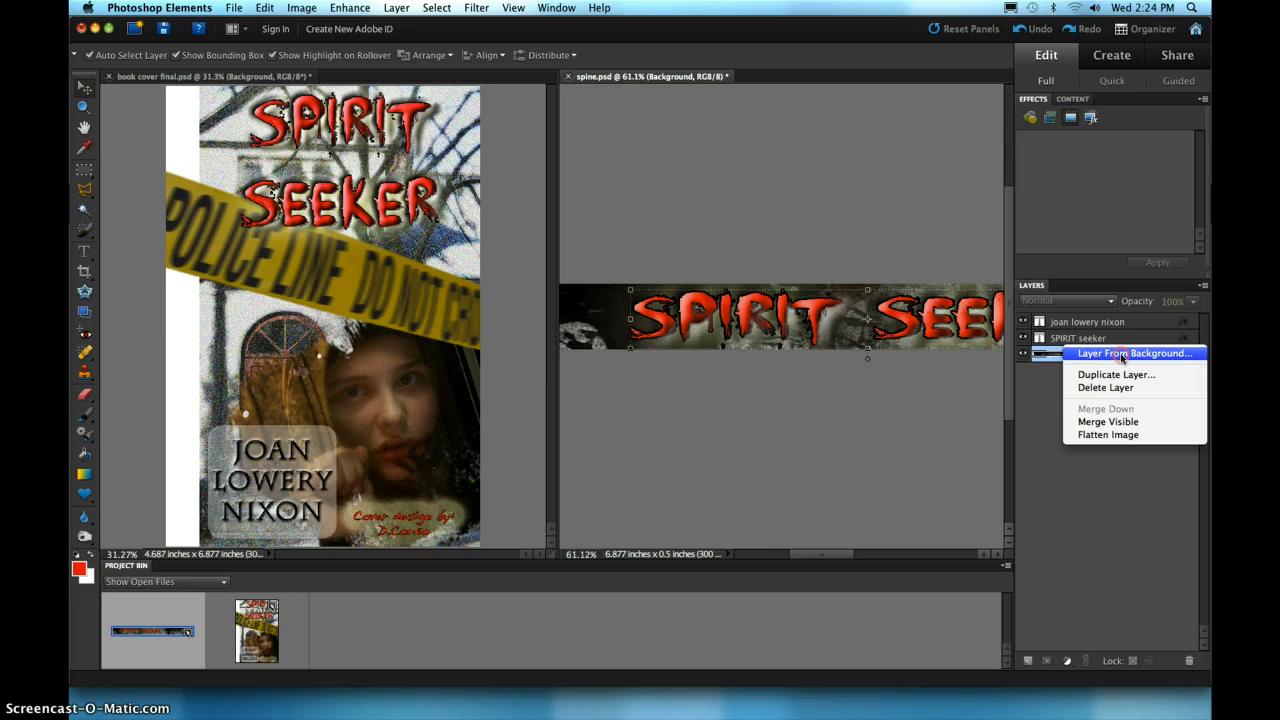
left_click(1134, 428)
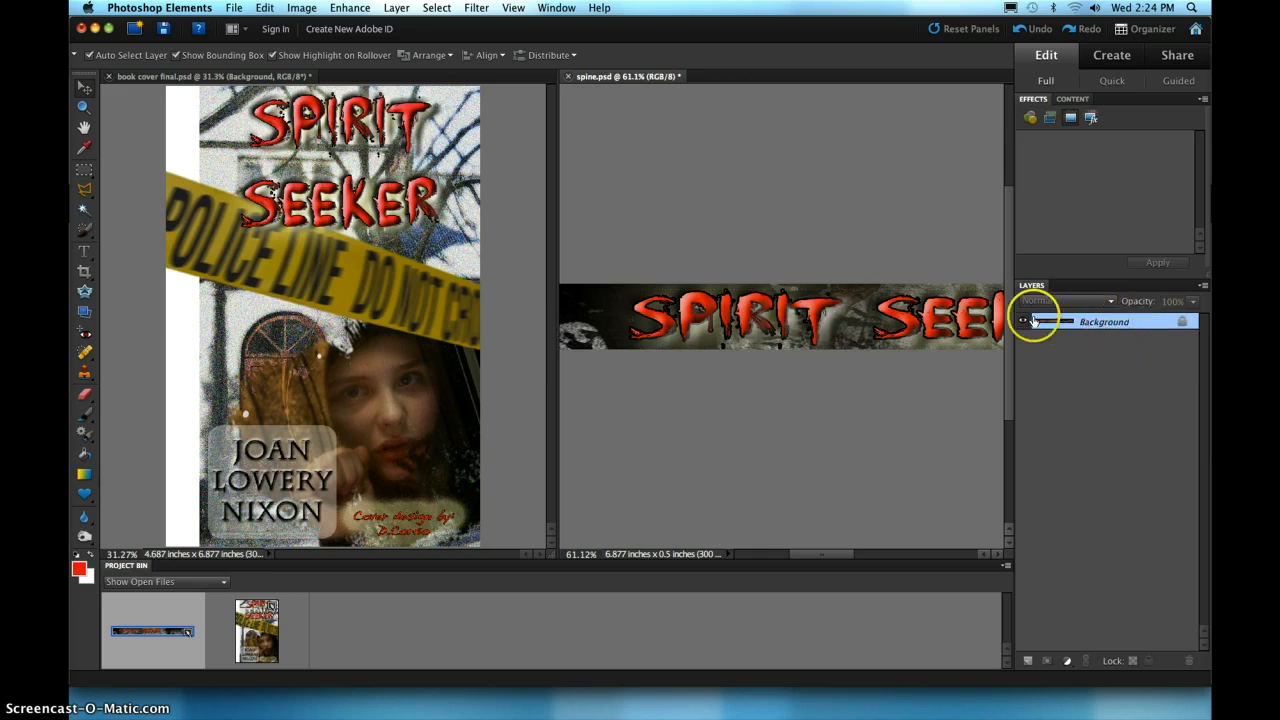
Copy the merged spine artwork into the book cover document and bring its layer to the top of the layer stack.
left_click_drag(571, 318, 265, 360)
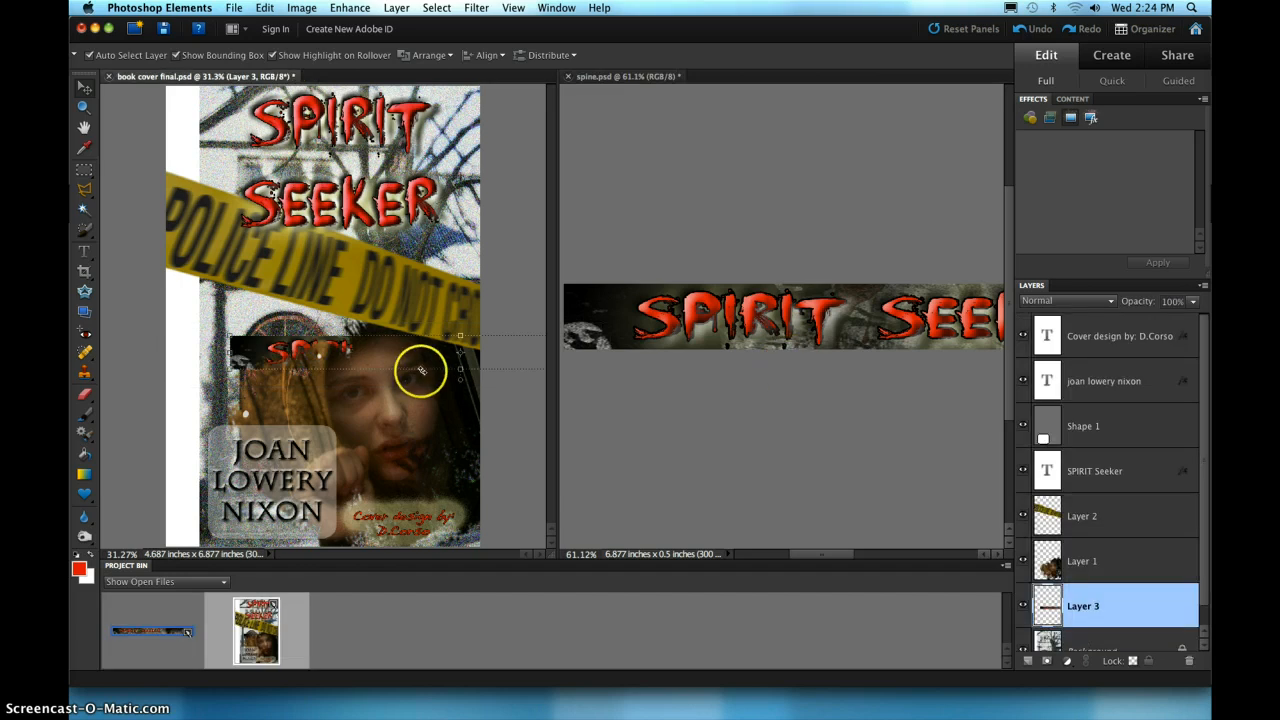
left_click_drag(1110, 622, 1130, 335)
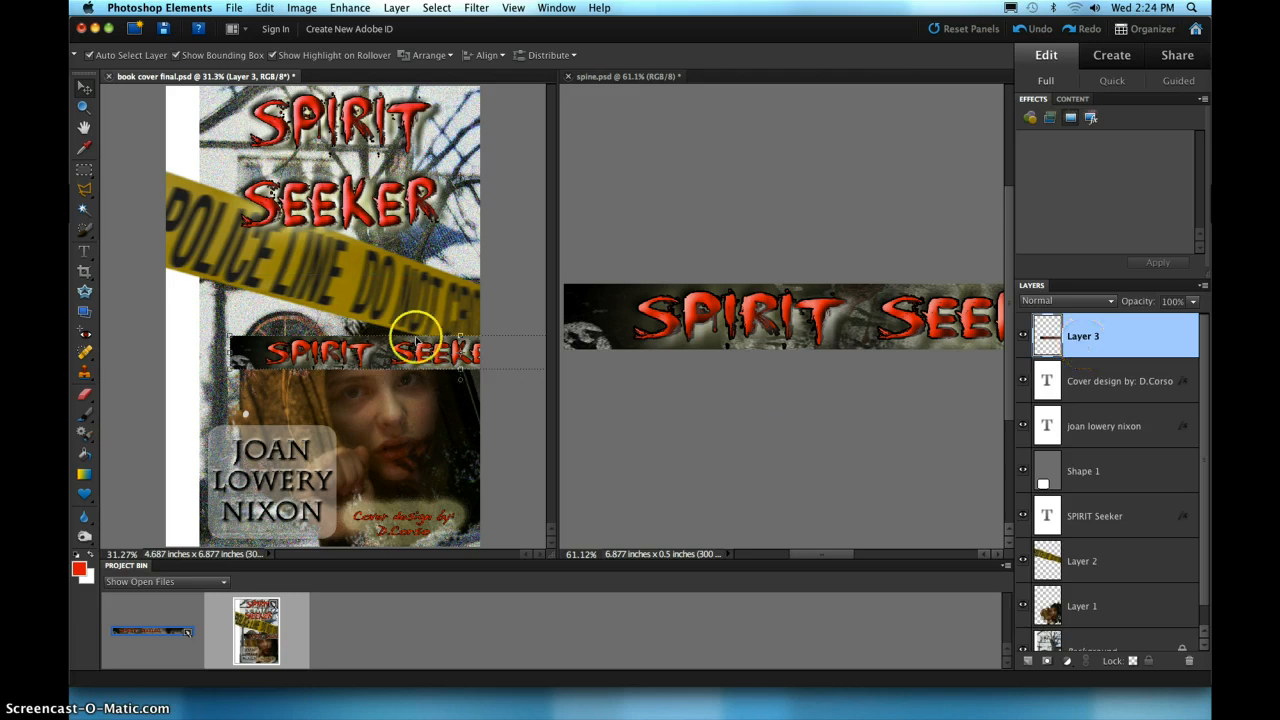
left_click_drag(420, 350, 304, 190)
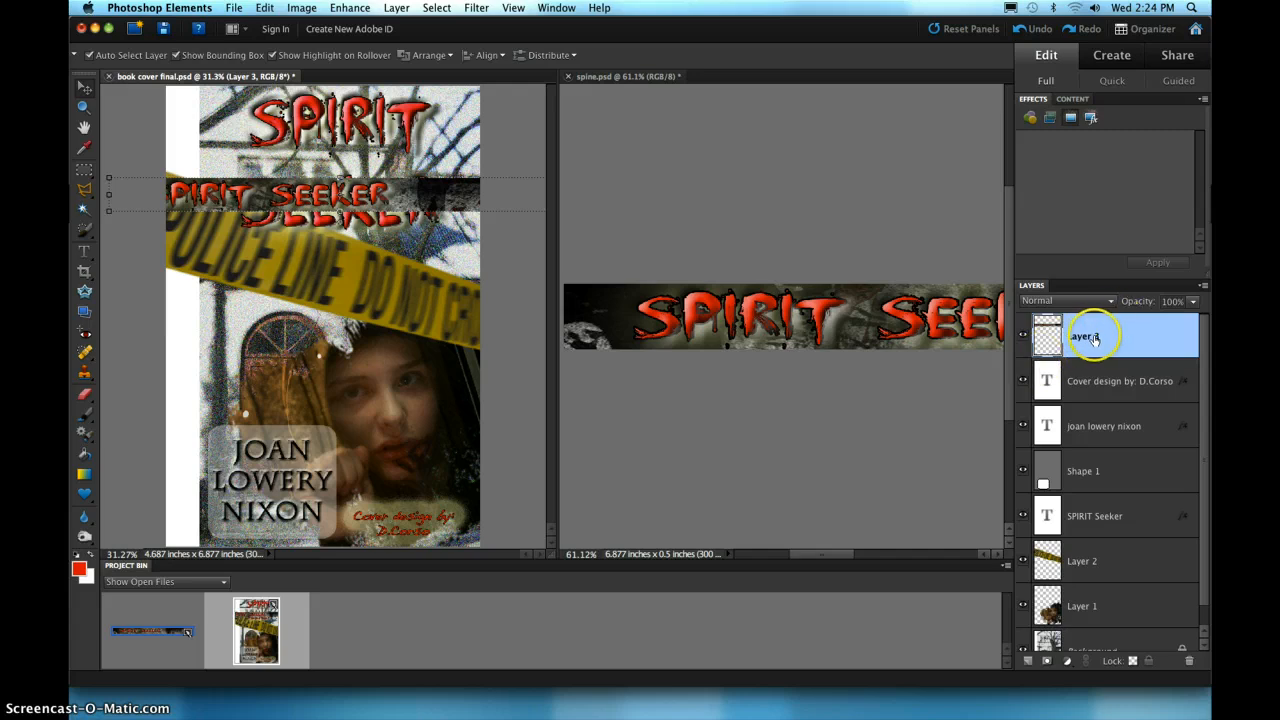
Rotate the spine layer 90° right and fit it into the blank strip along the cover's left edge.
left_click(302, 8)
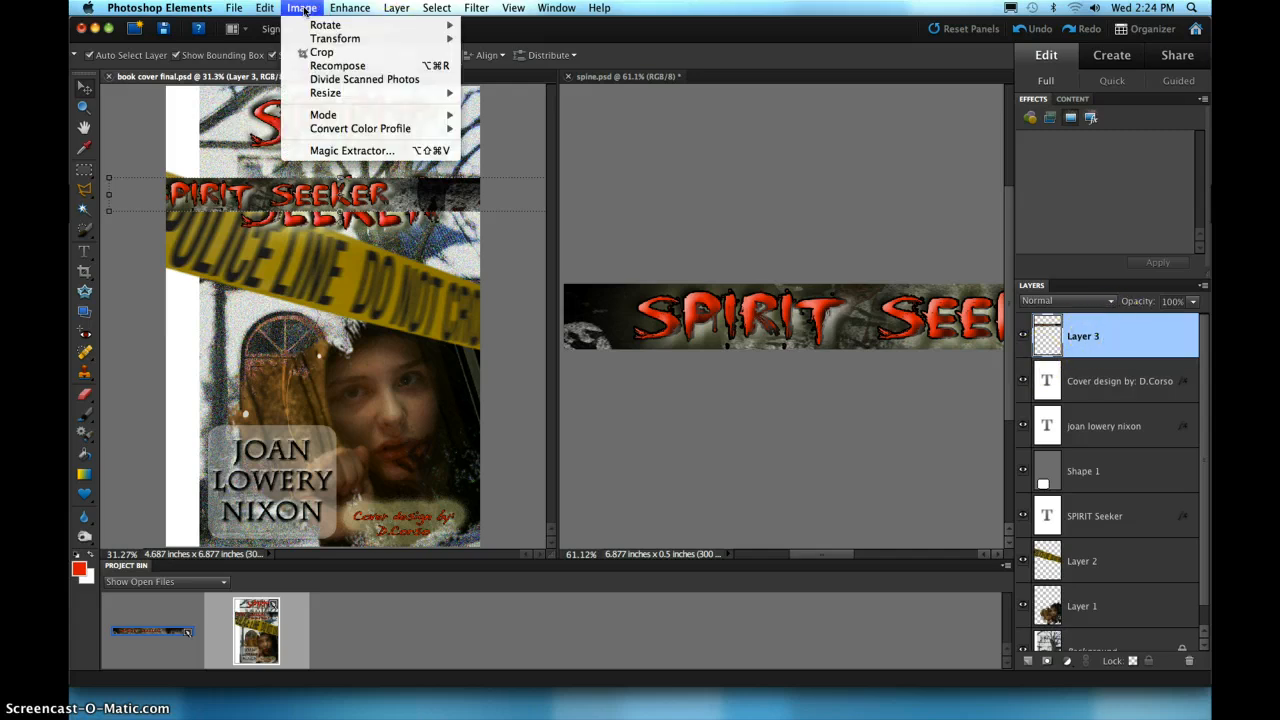
left_click(312, 27)
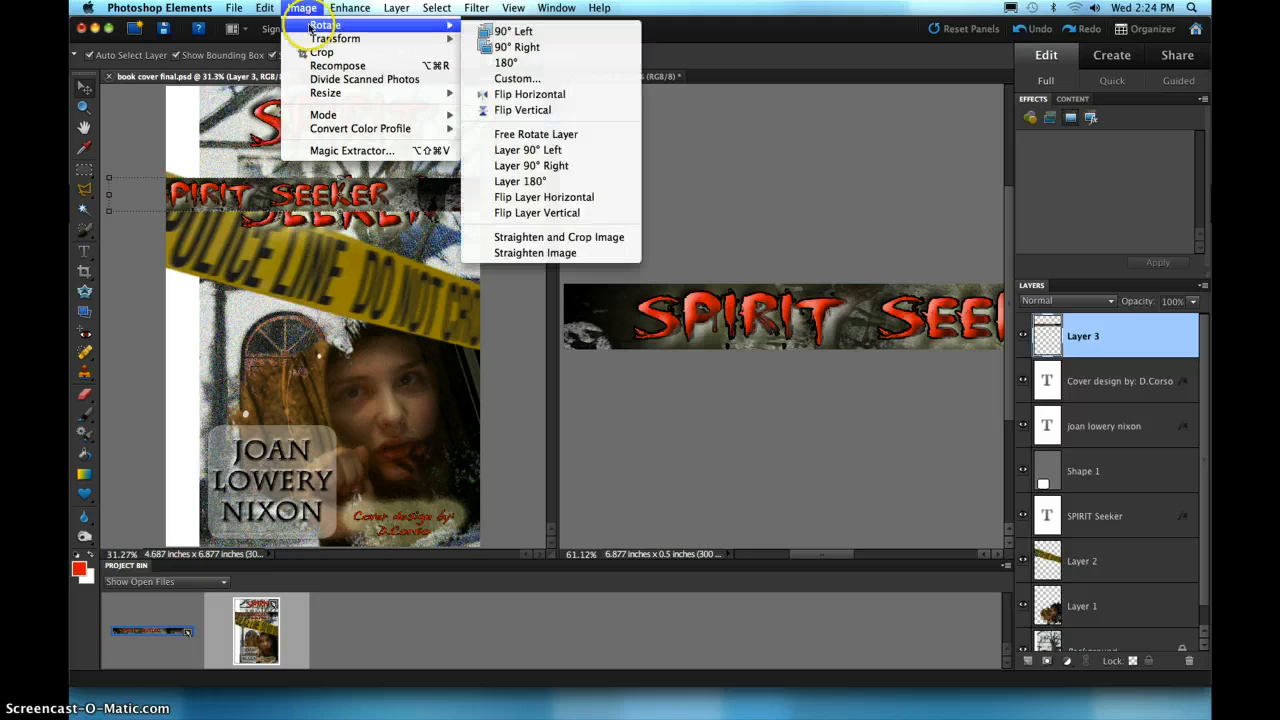
left_click(550, 166)
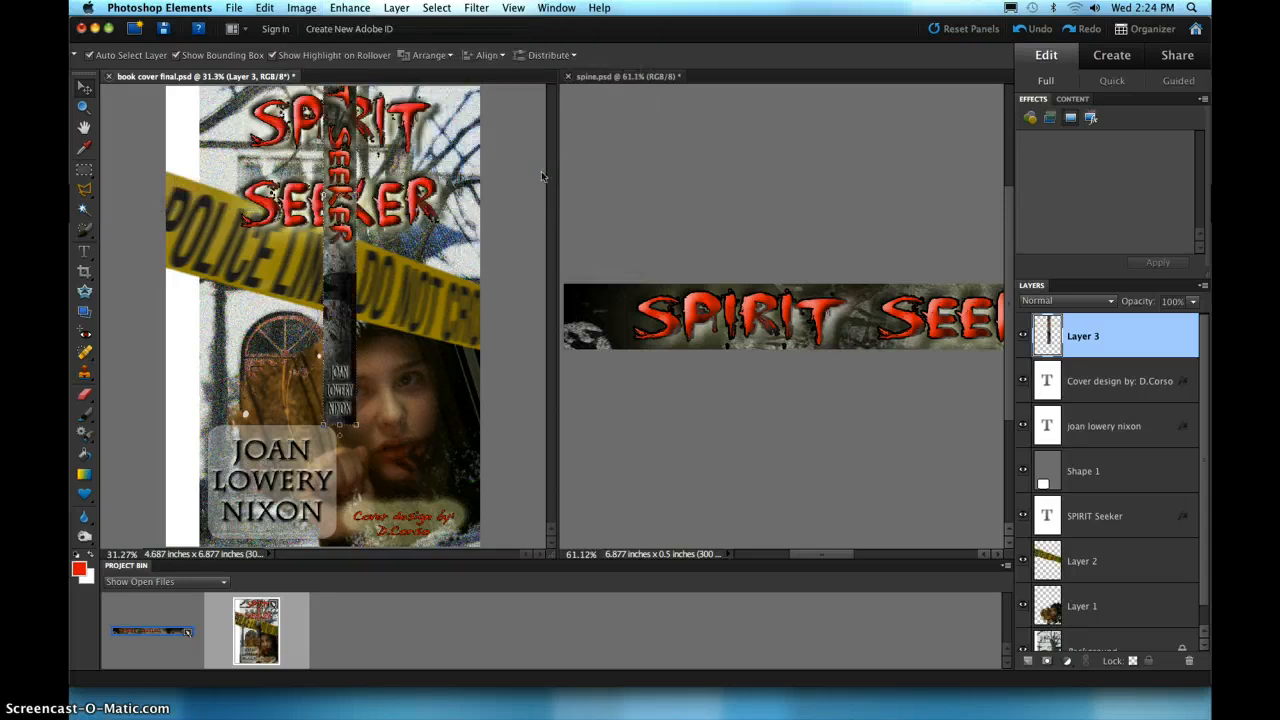
left_click_drag(352, 160, 189, 275)
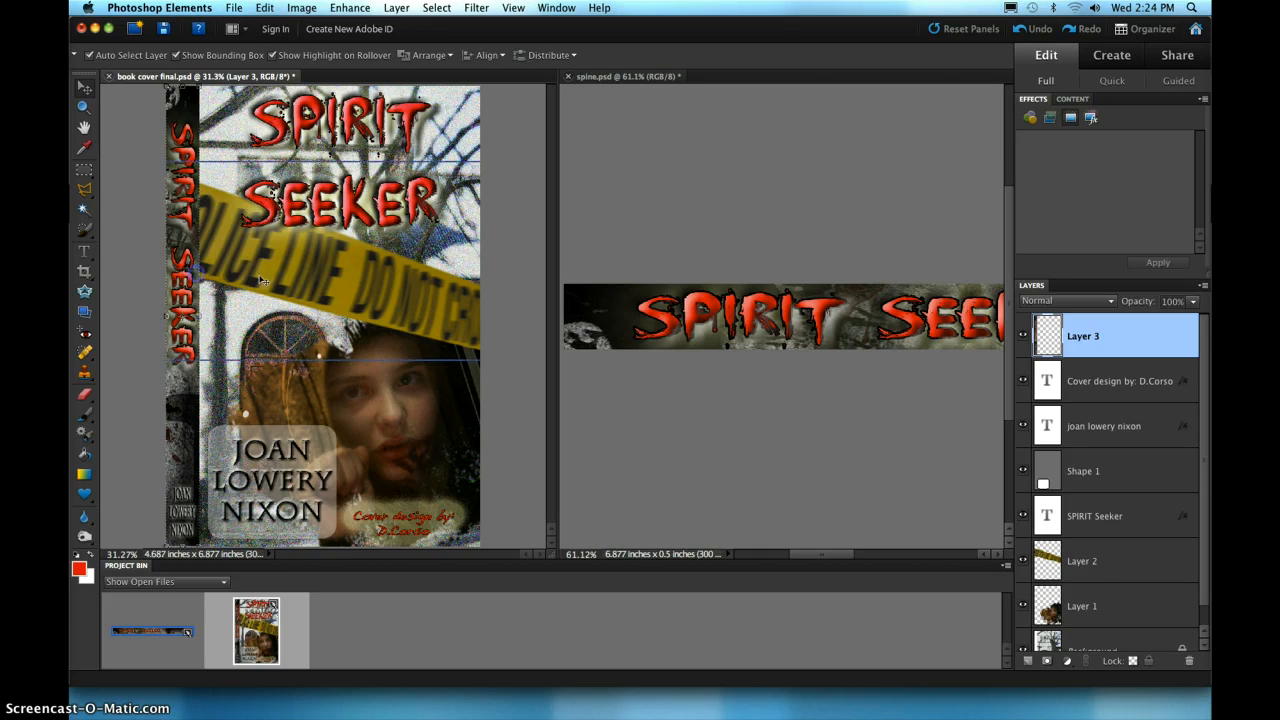
left_click(518, 305)
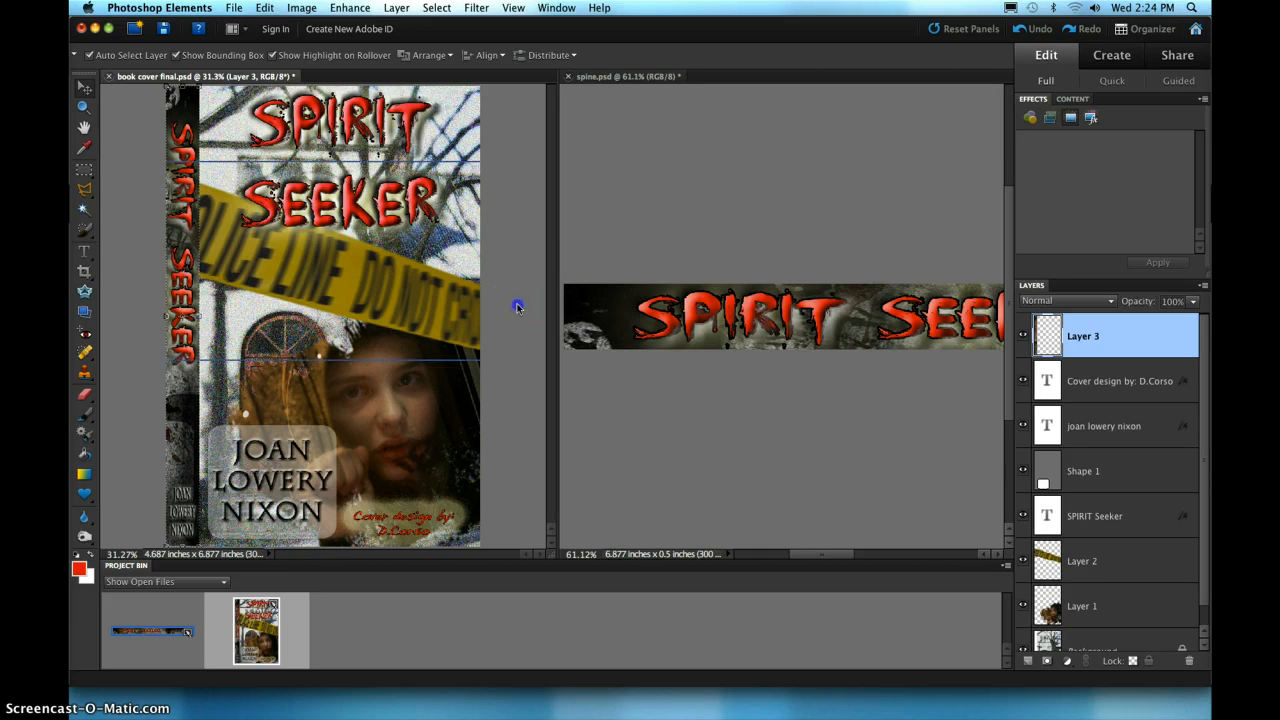
Close spine.psd without saving its changes.
left_click(575, 77)
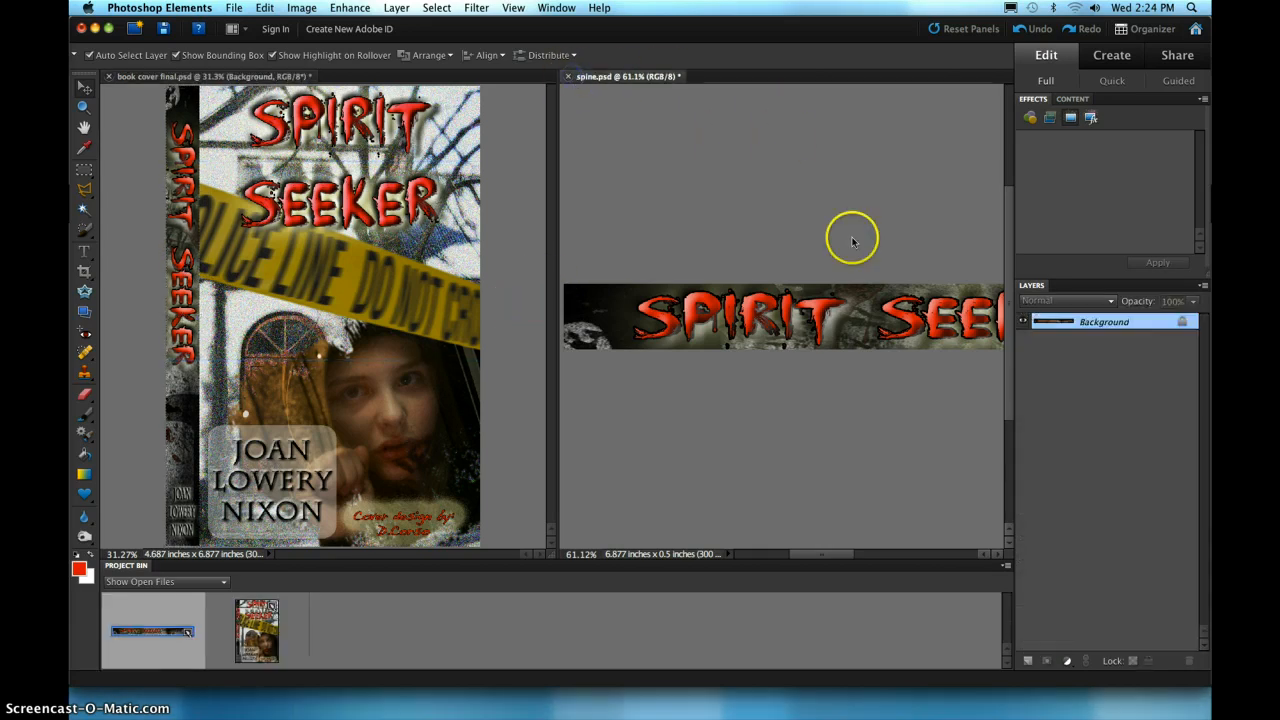
left_click(568, 77)
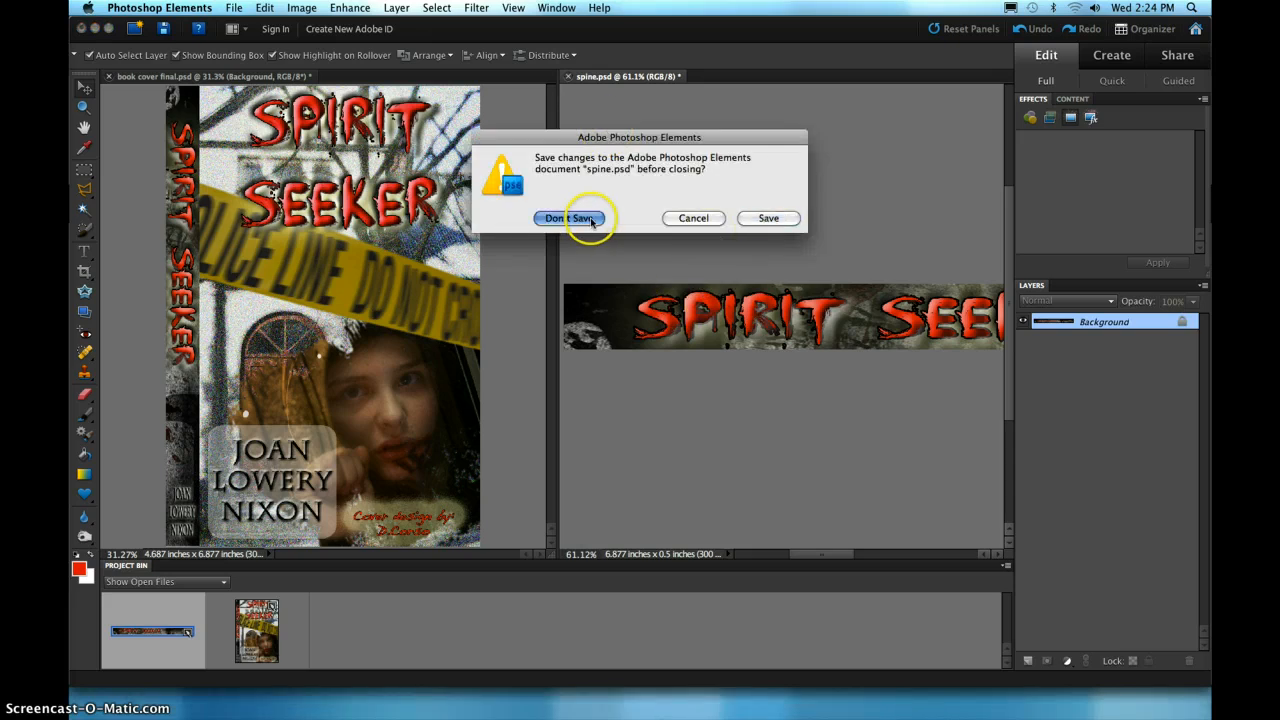
left_click(569, 218)
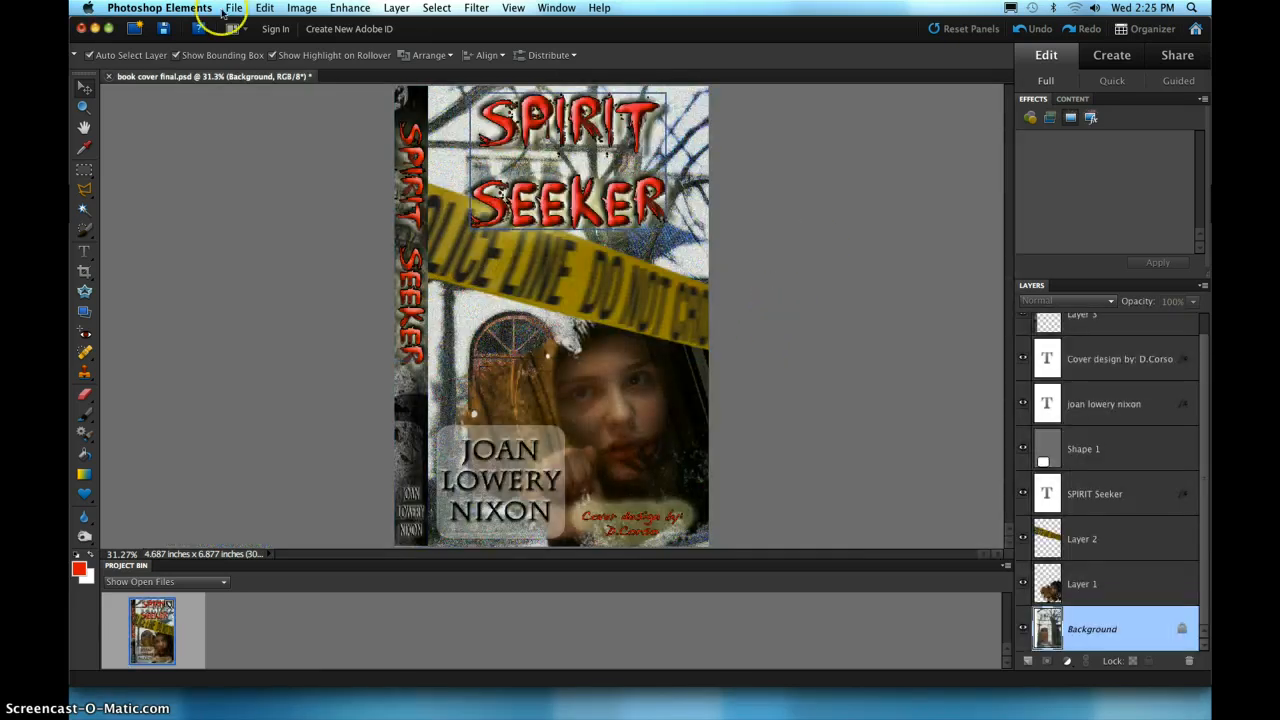
Flatten the combined cover image and save it in Photoshop format as "book cover and spine final.psd" in the book cover folder.
right_click(1123, 455)
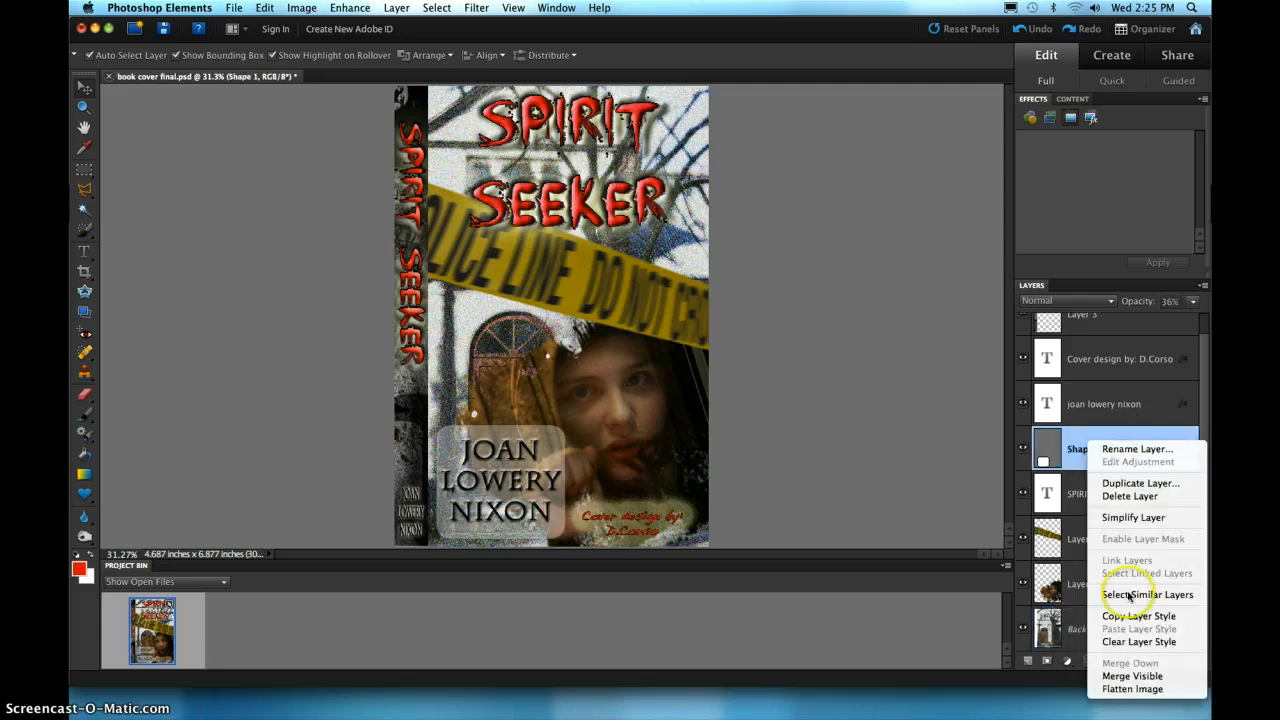
left_click(1133, 688)
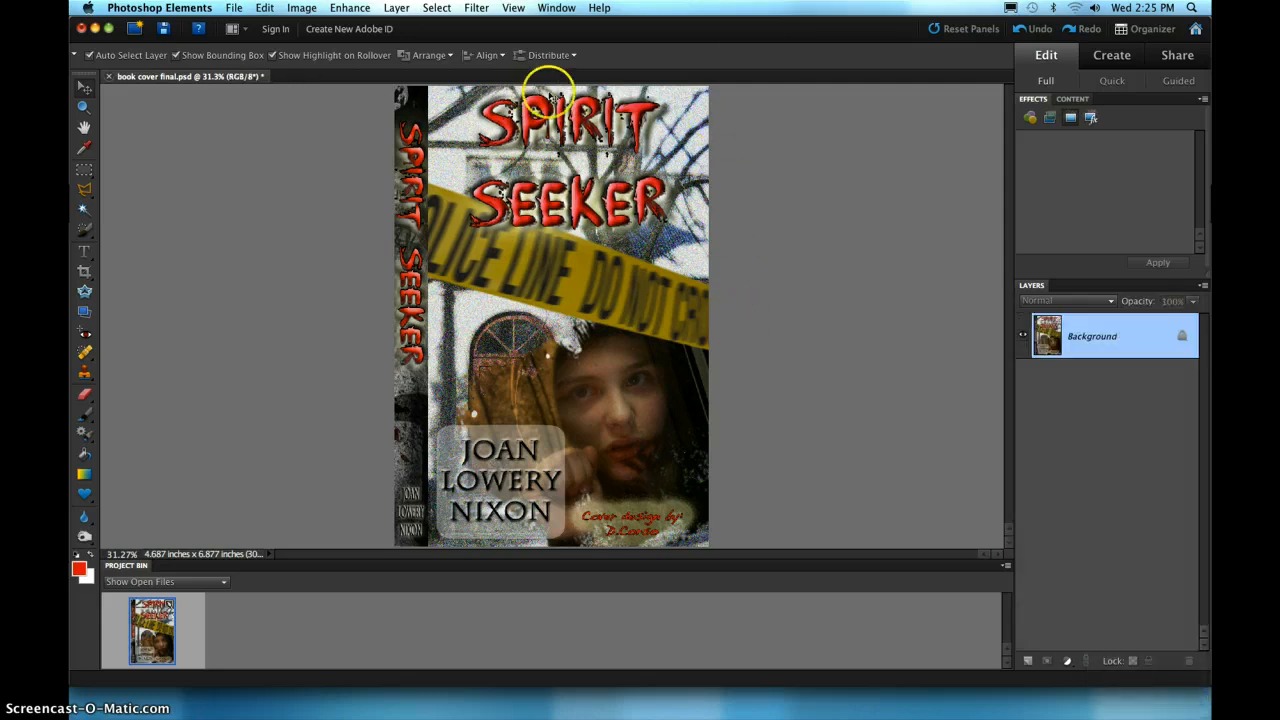
left_click(233, 7)
left_click(677, 110)
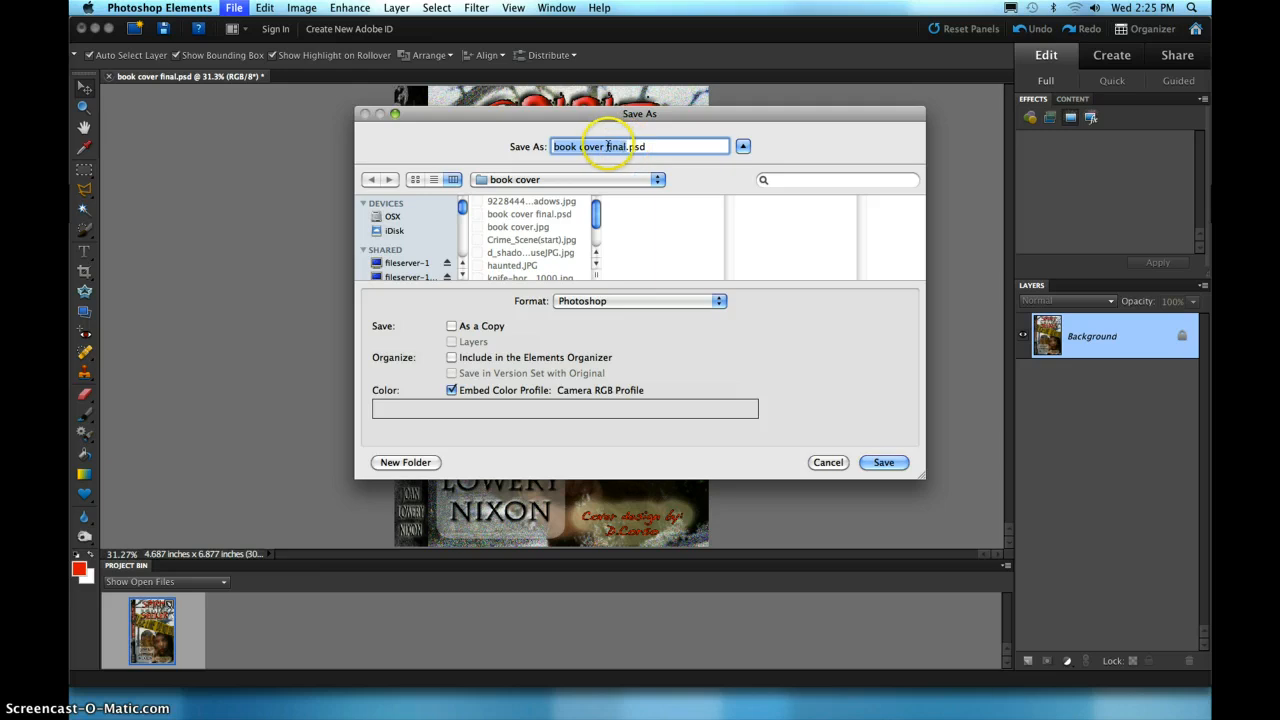
left_click(605, 147)
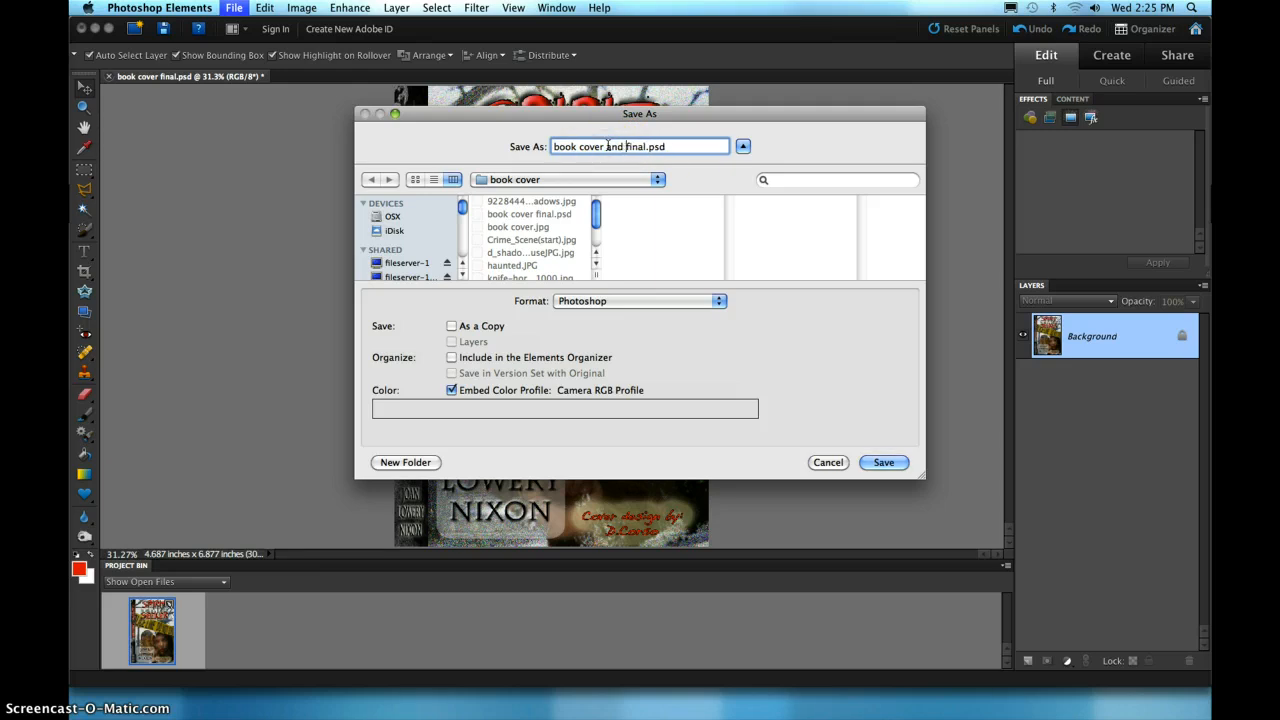
type("and spine")
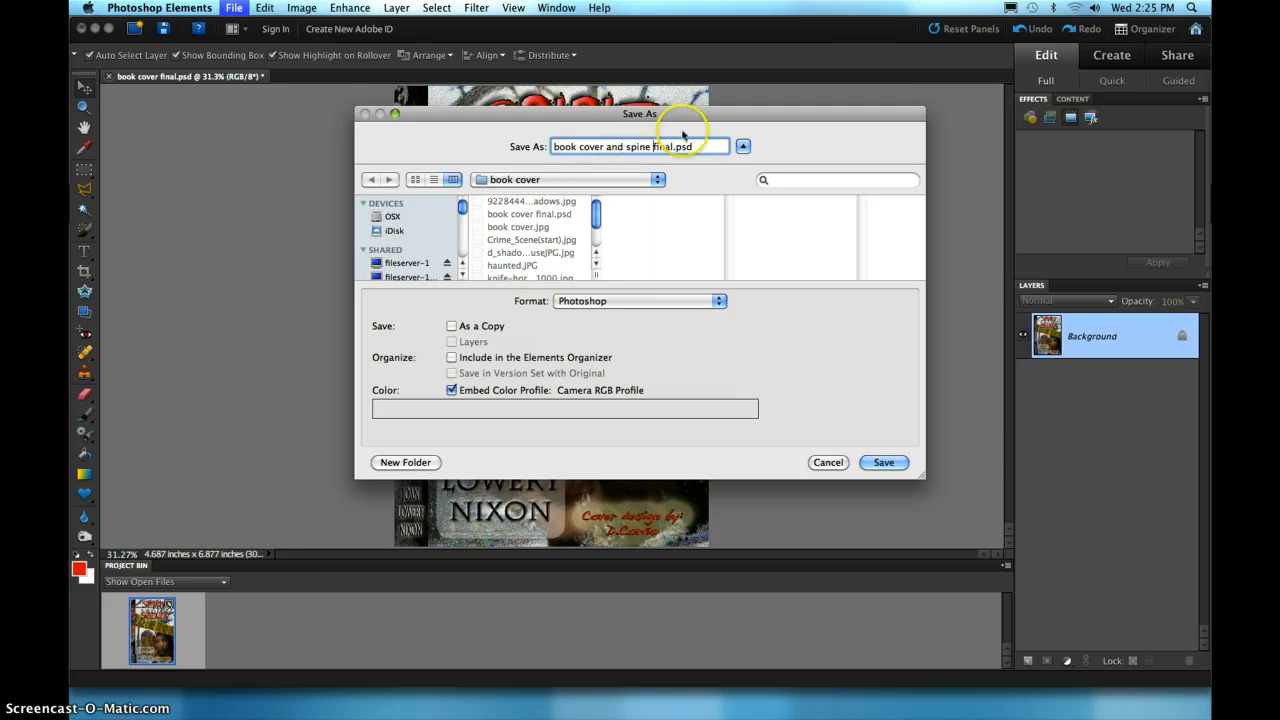
left_click(885, 463)
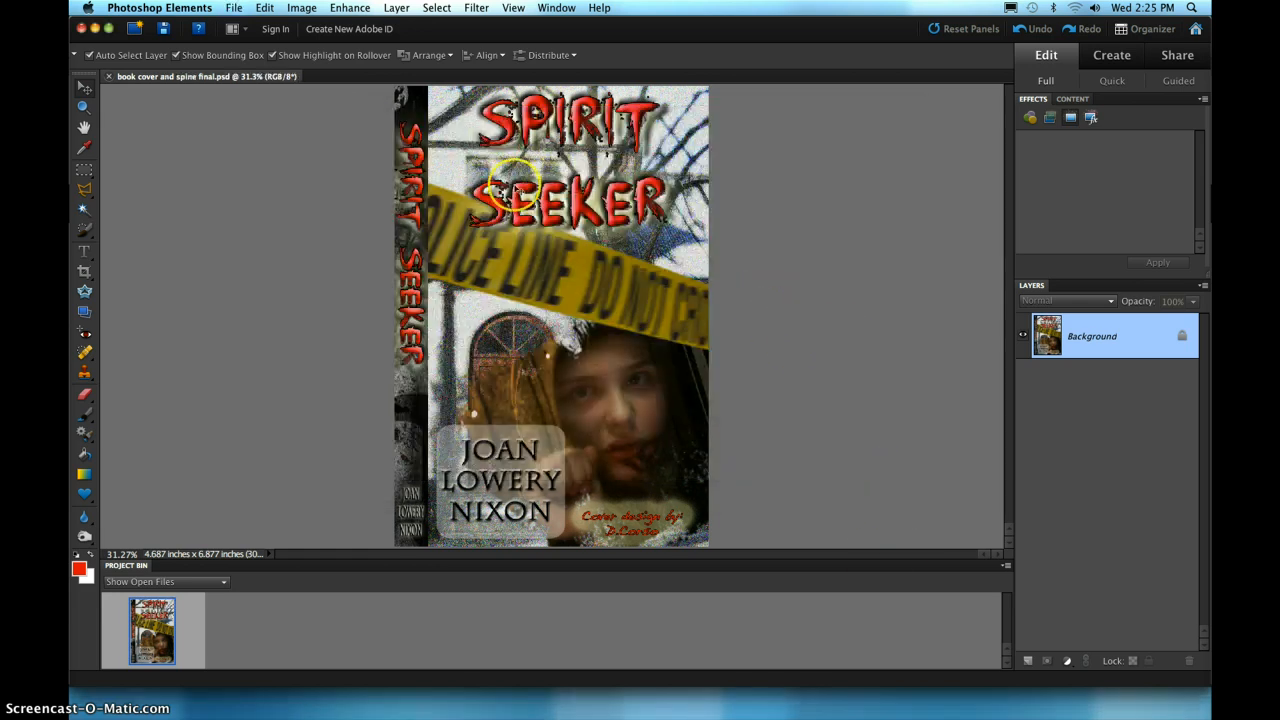
Set up printing of the cover on the SMS-PRINTER-SMS-MRC-COLOR printer at Actual Size (4.69" x 6.88").
left_click(234, 8)
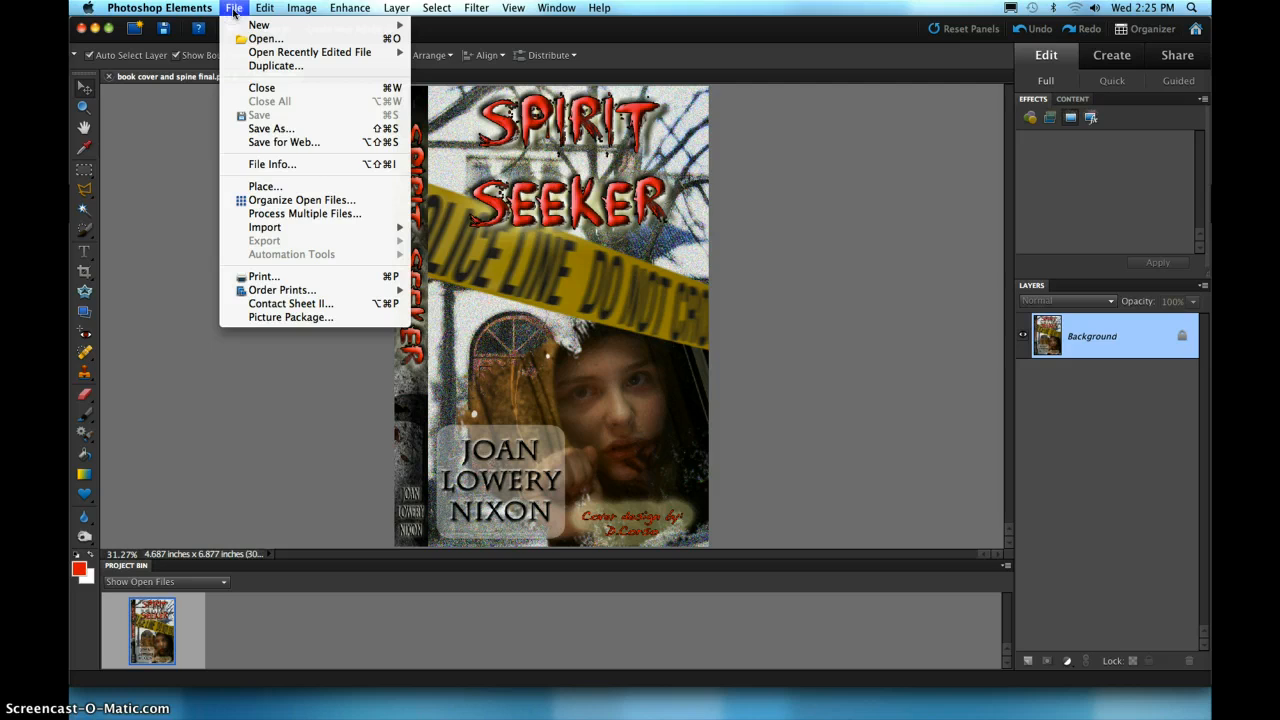
left_click(263, 276)
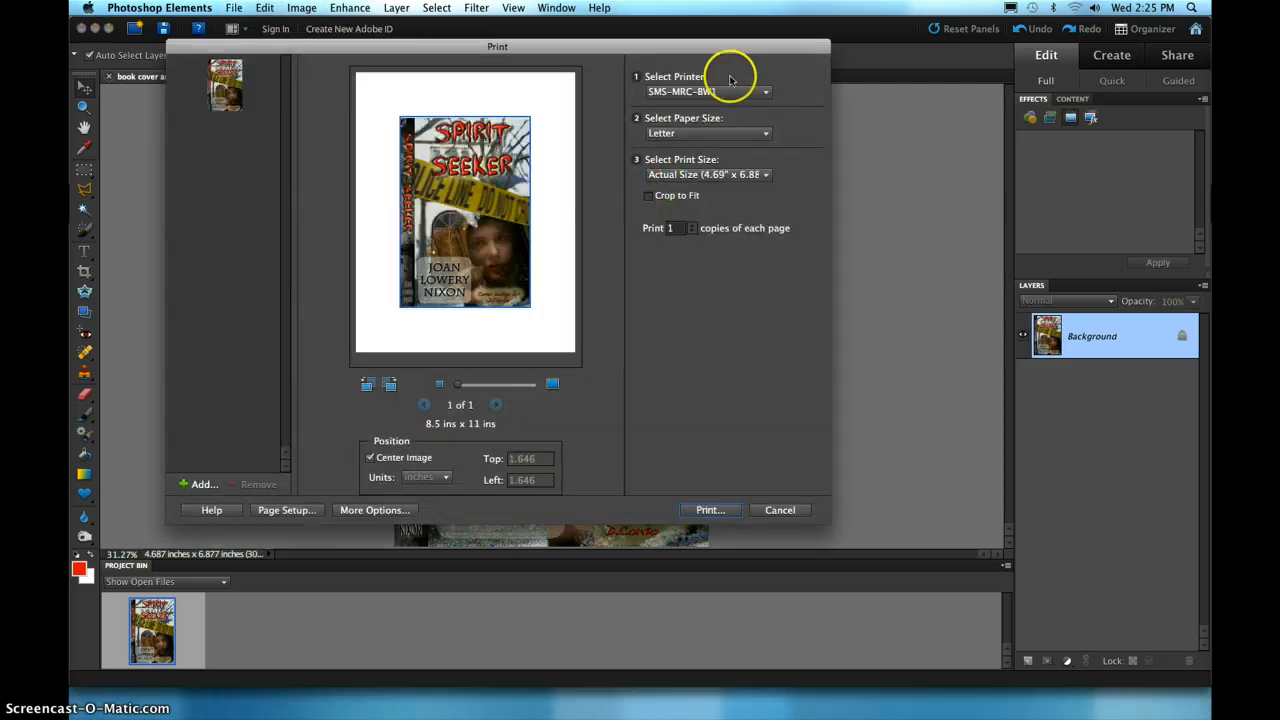
left_click(718, 91)
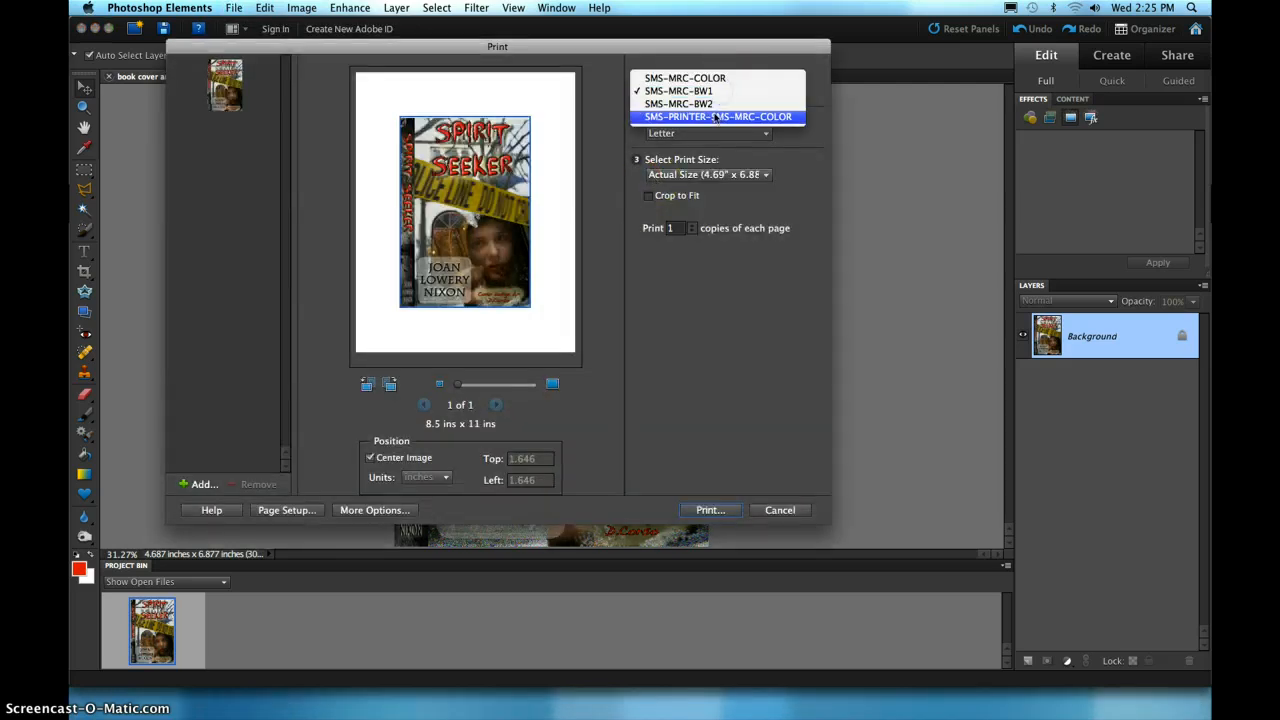
left_click(714, 116)
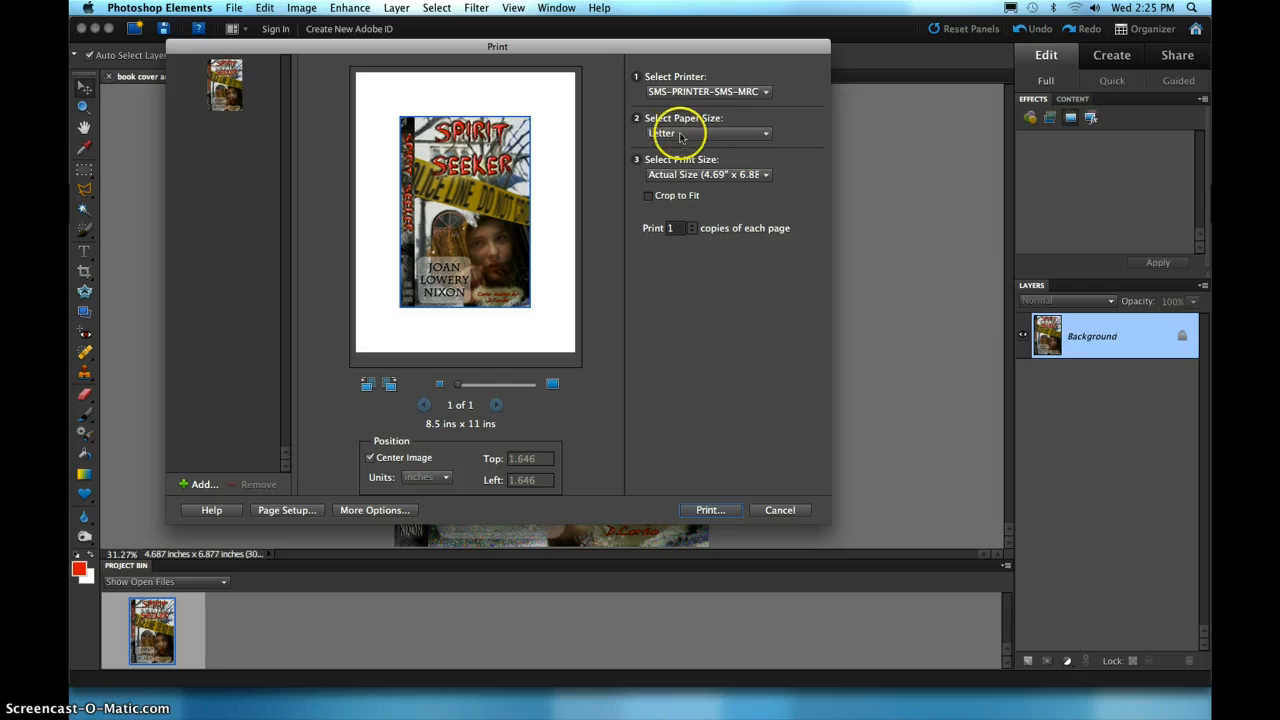
left_click(677, 175)
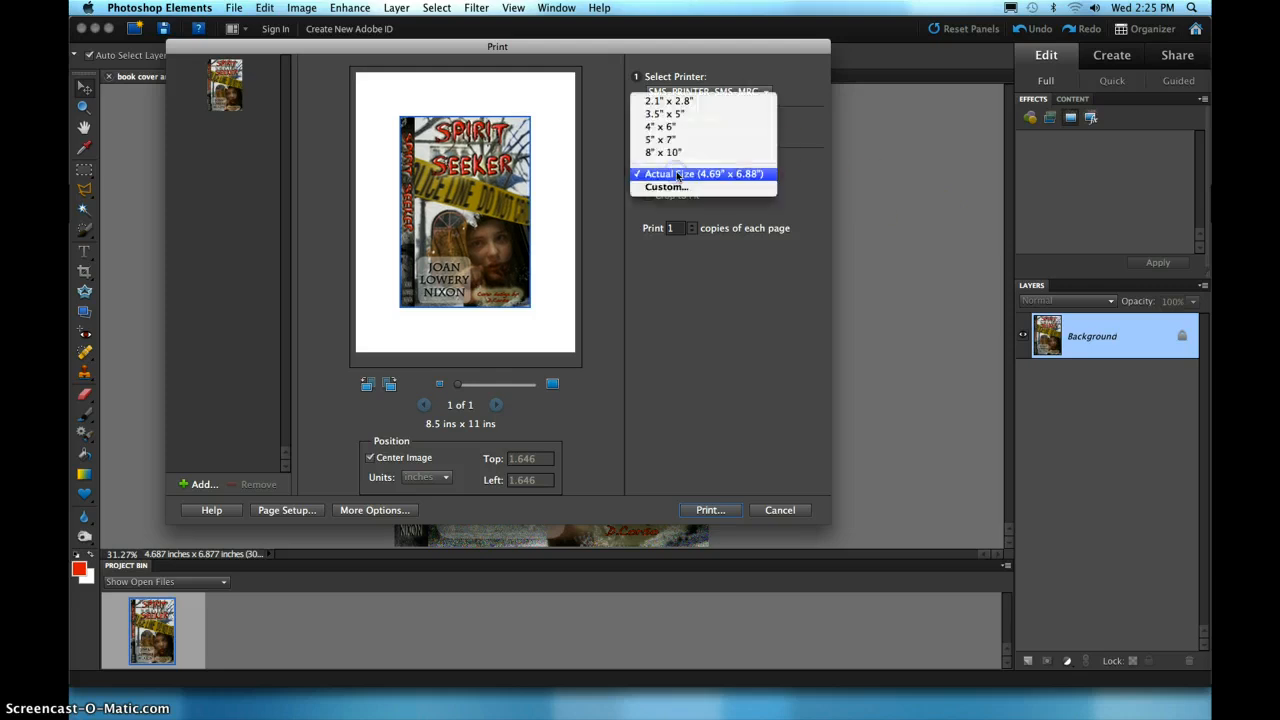
left_click(700, 174)
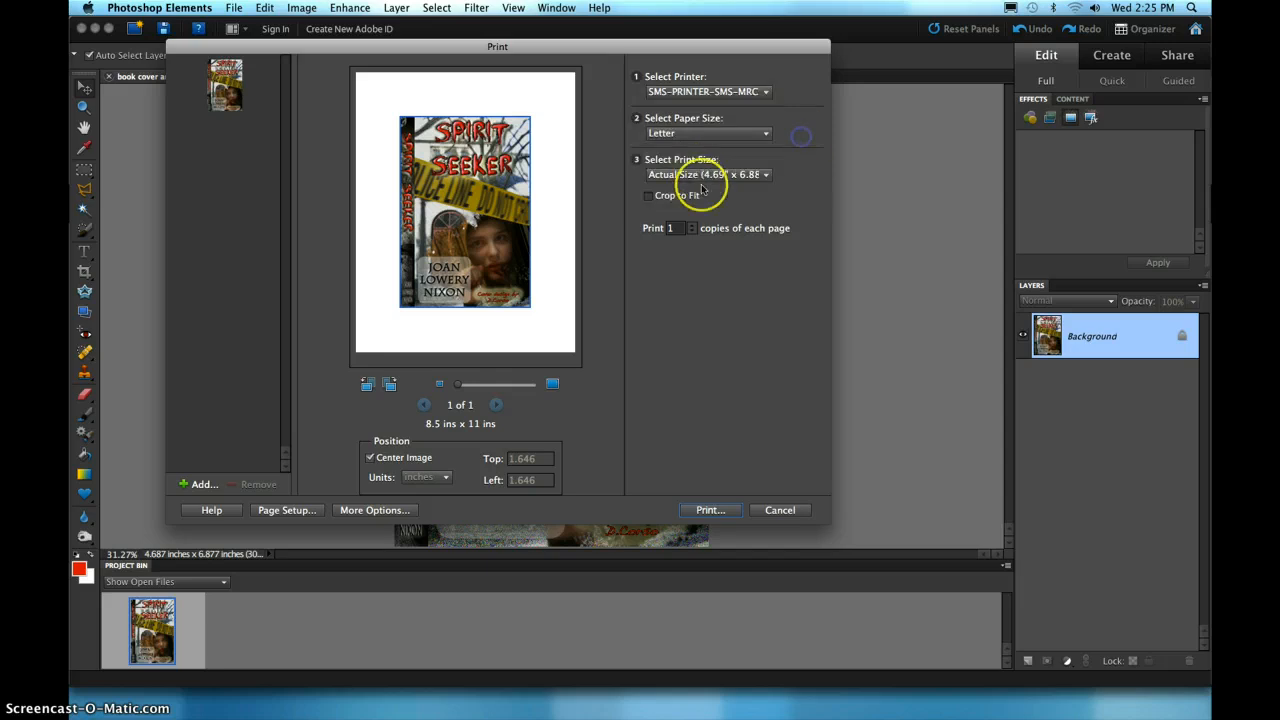
left_click(698, 176)
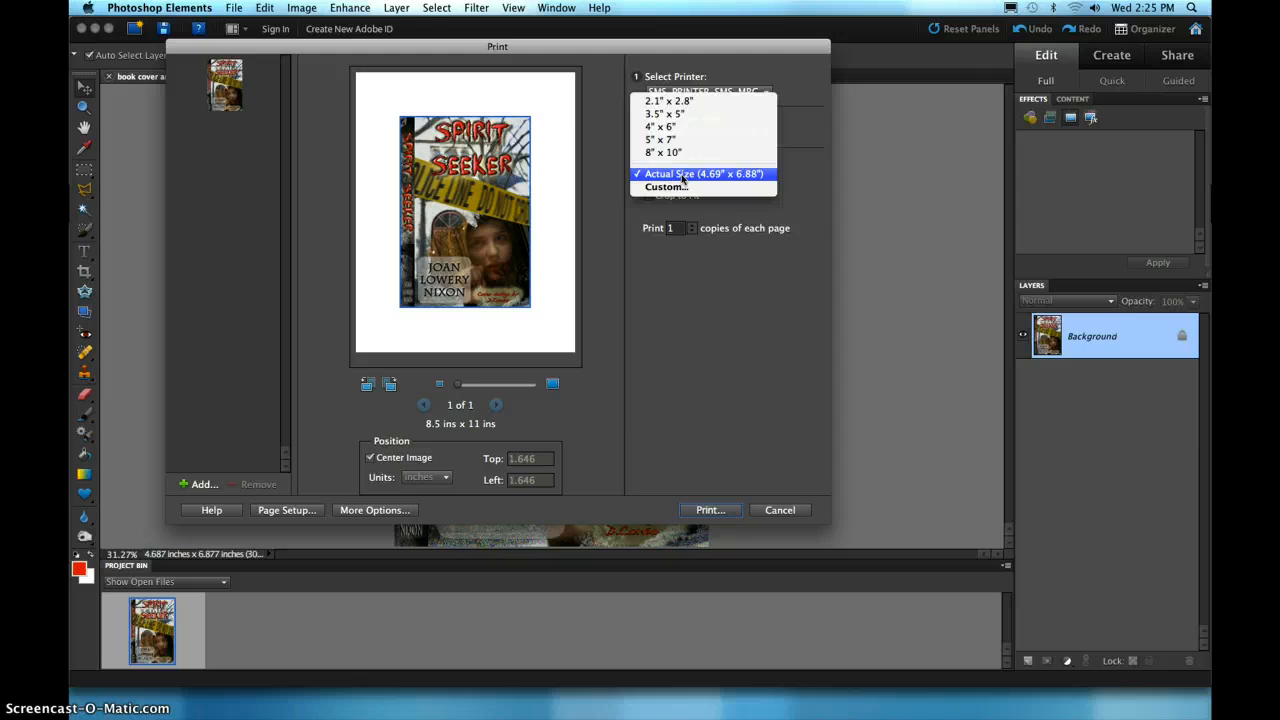
left_click(683, 176)
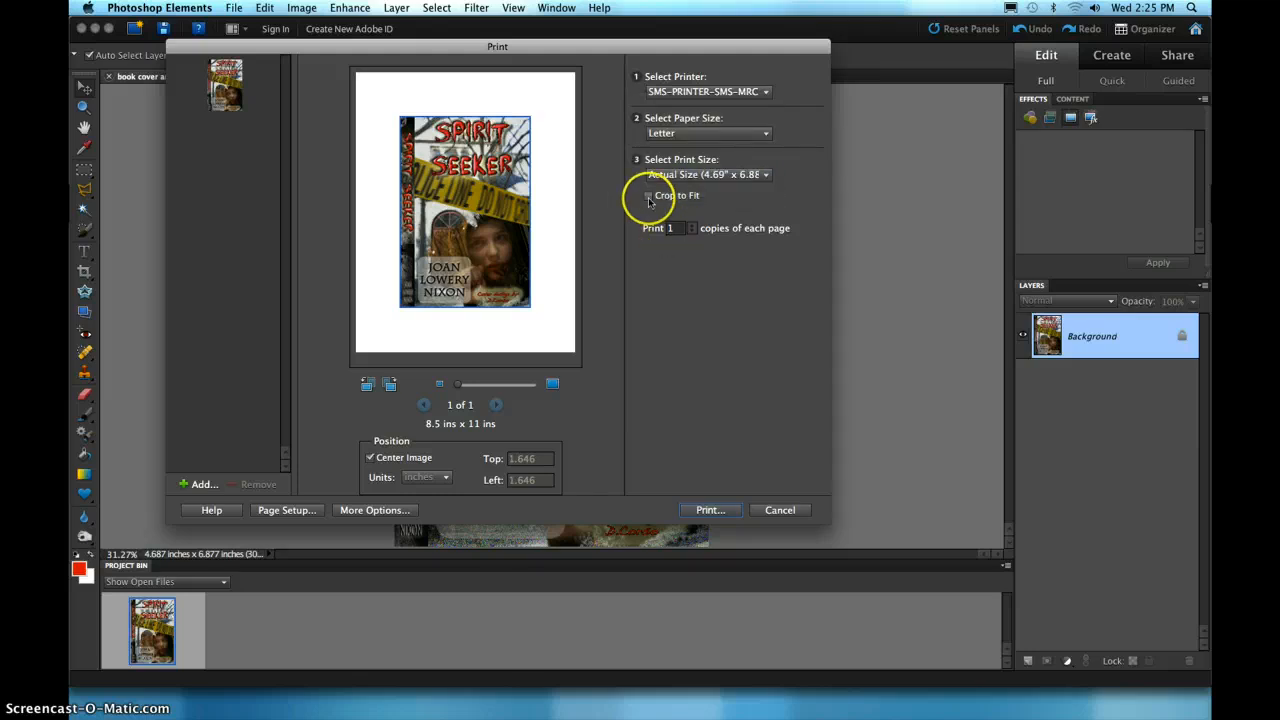